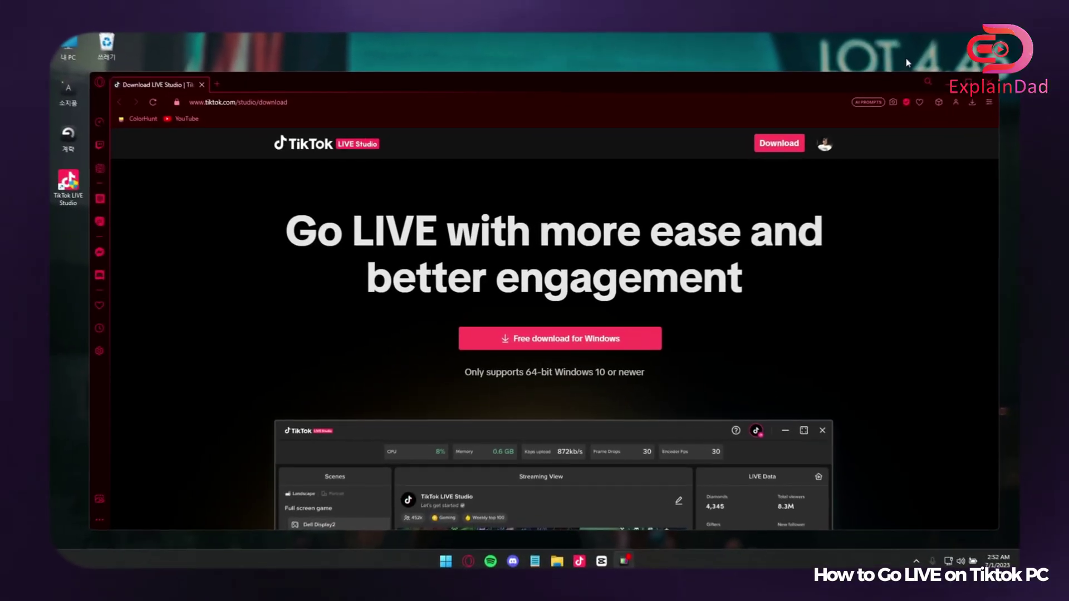
# Check the 64-bit Windows requirement note and glance at the browser's downloads list.
pyautogui.moveTo(648, 374); pyautogui.dragTo(554, 374)
pyautogui.click(580, 406)
pyautogui.click(976, 101)
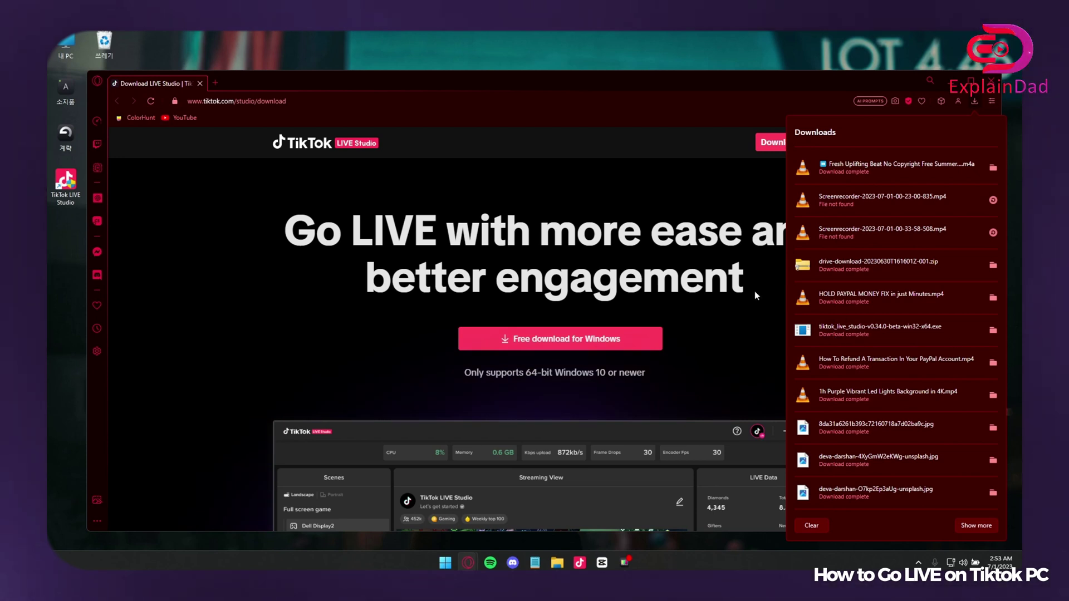
pyautogui.click(262, 250)
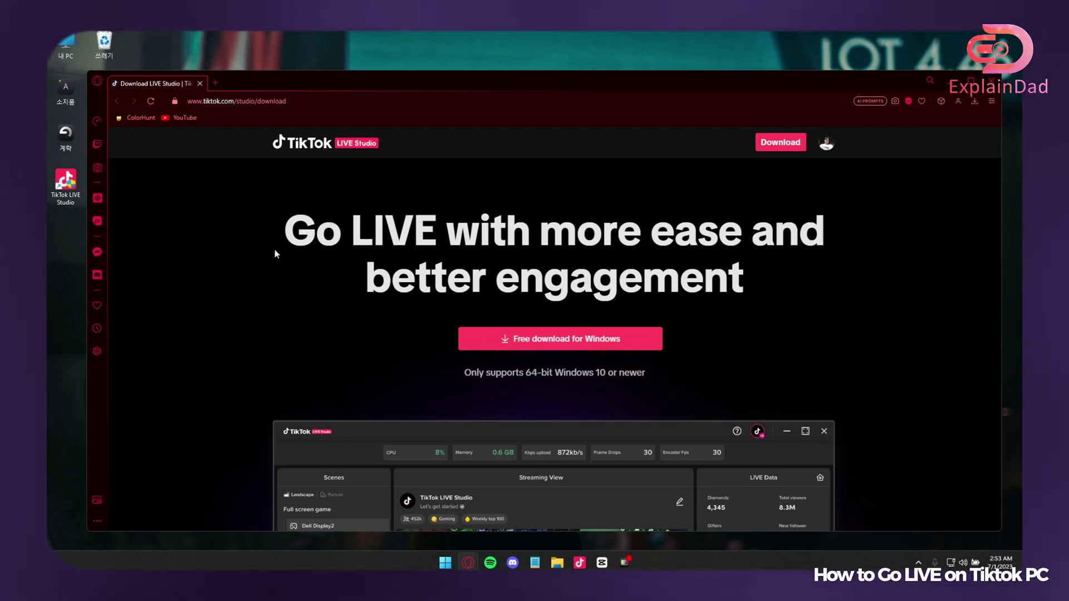
# Launch TikTok LIVE Studio, minimise the browser, and choose Google from the login options.
pyautogui.click(66, 184)
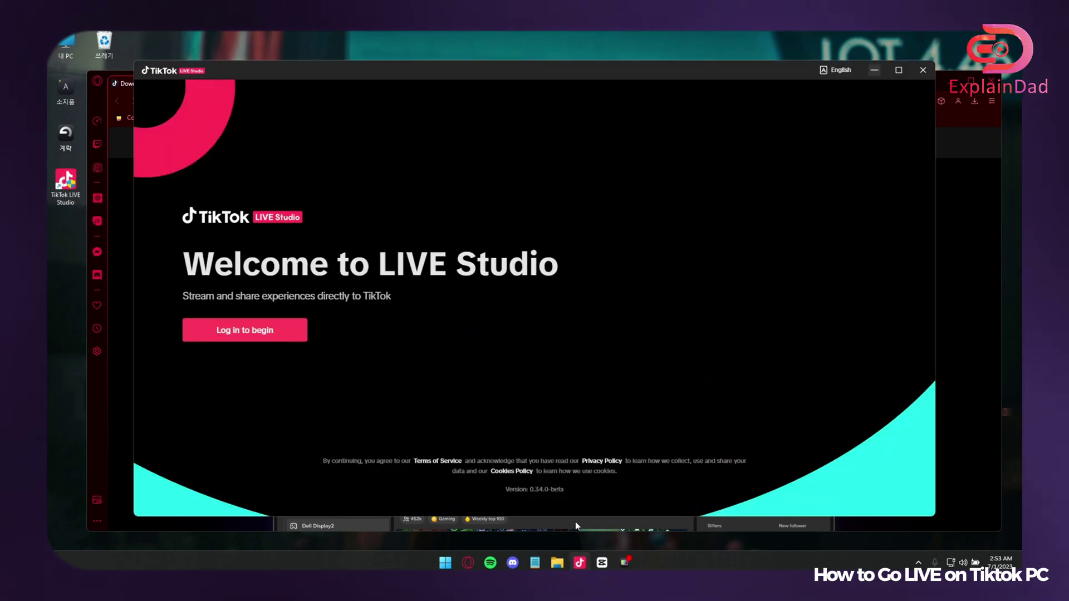
pyautogui.click(955, 84)
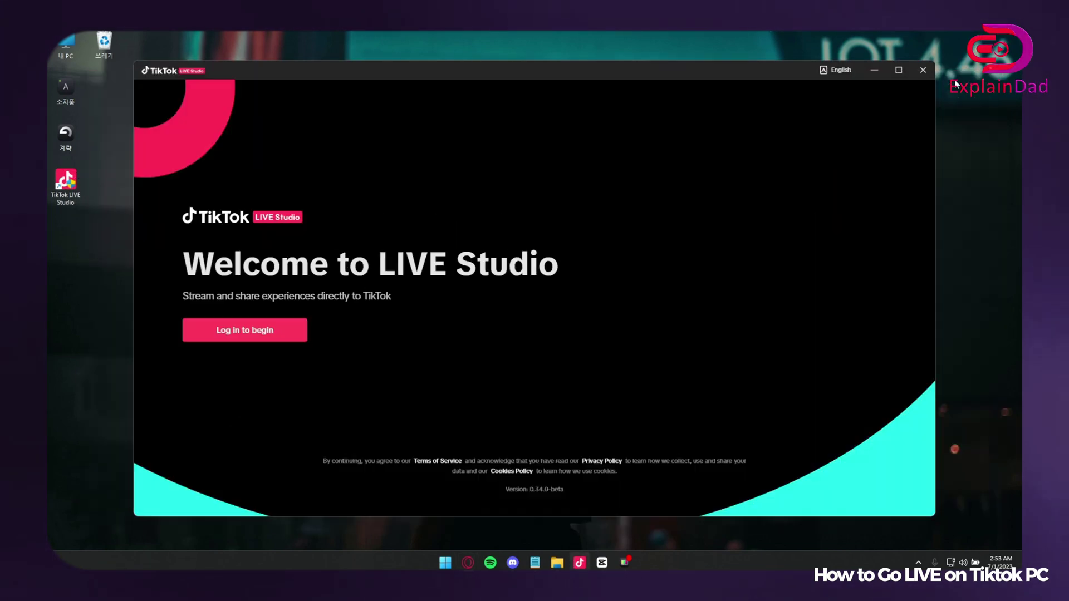
pyautogui.click(263, 331)
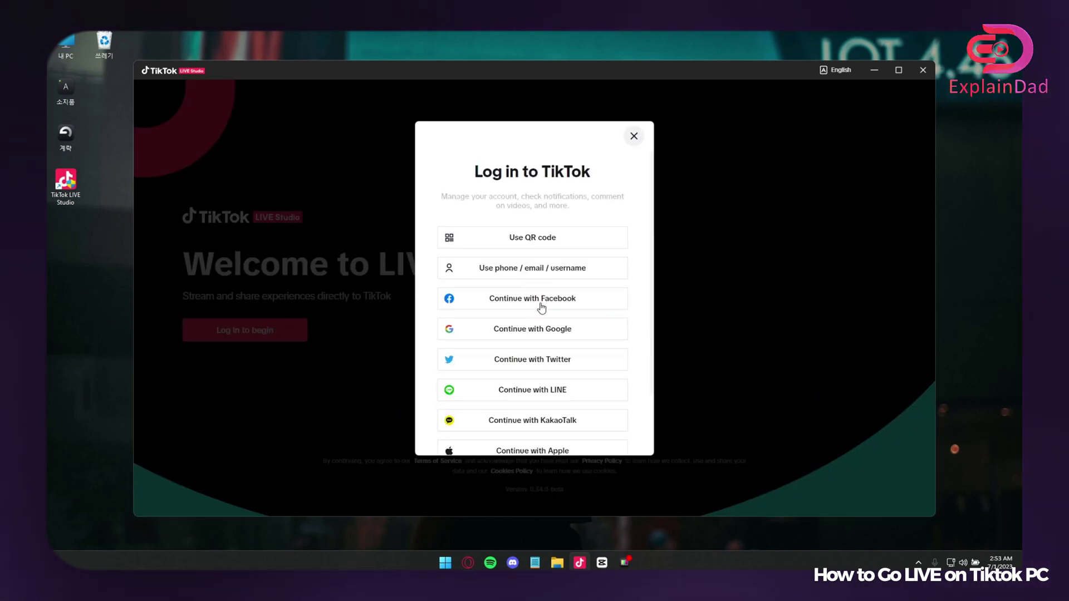
pyautogui.click(536, 330)
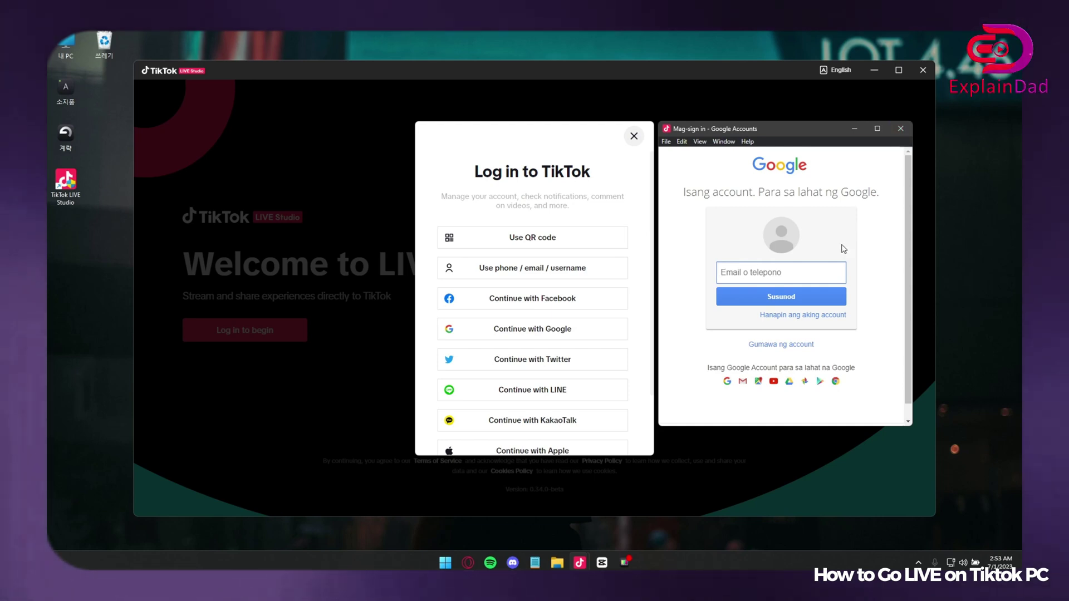
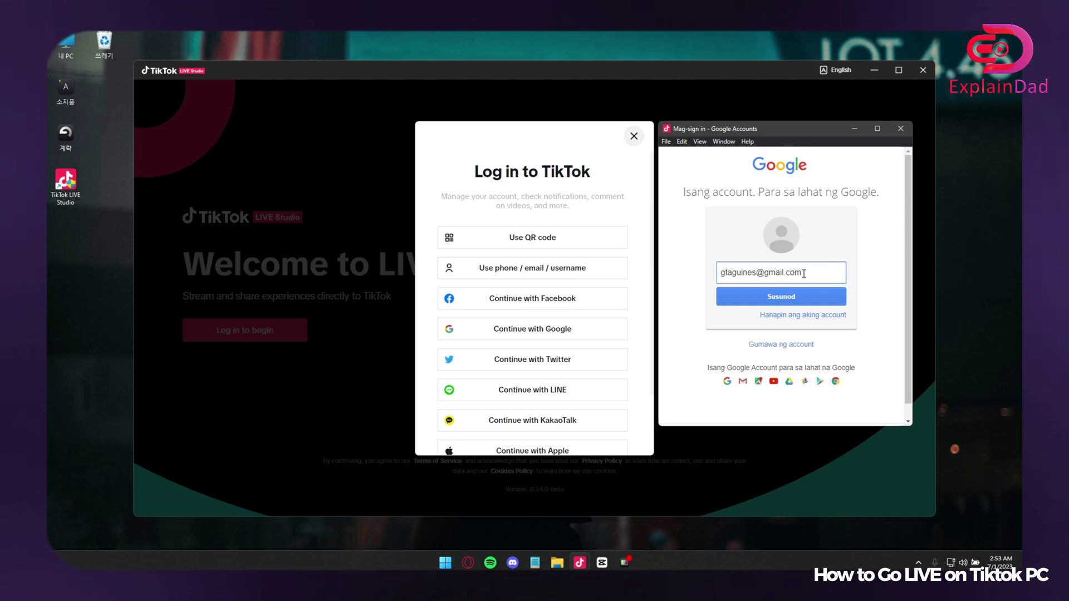
# Enter the Google account e-mail, submit it, then close the Google sign-in window.
pyautogui.click(791, 301)
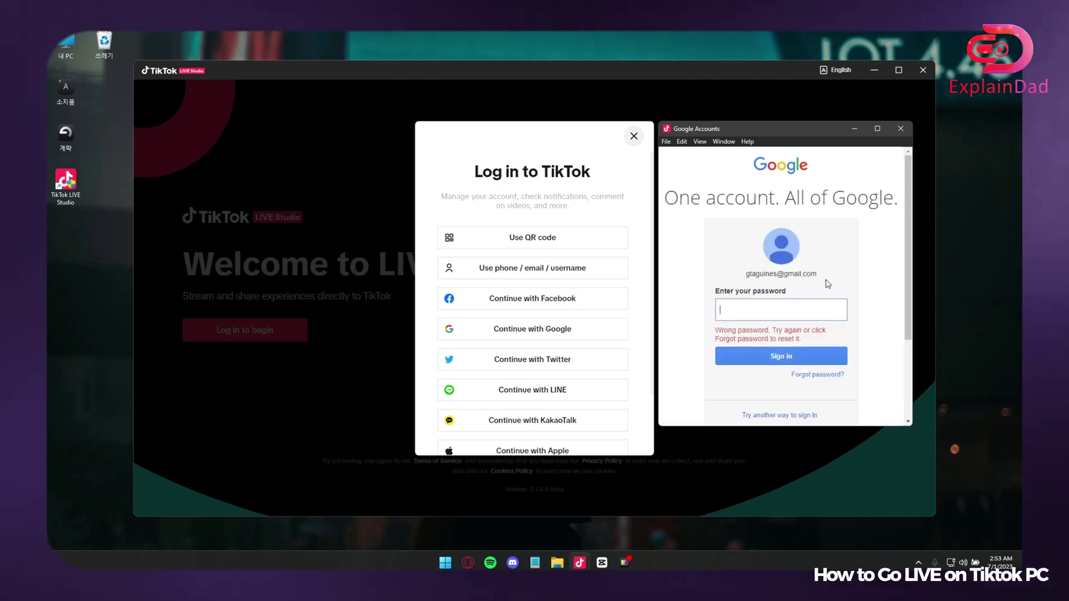
pyautogui.click(900, 129)
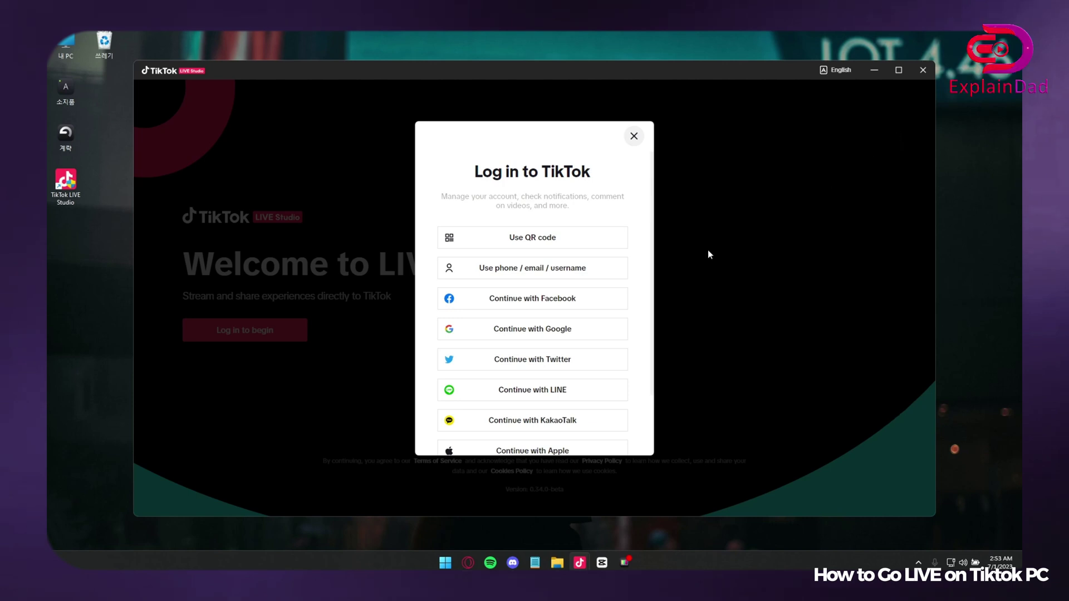
# Log in with Facebook using the account e-mail and password, and continue to TikTok.
pyautogui.click(549, 305)
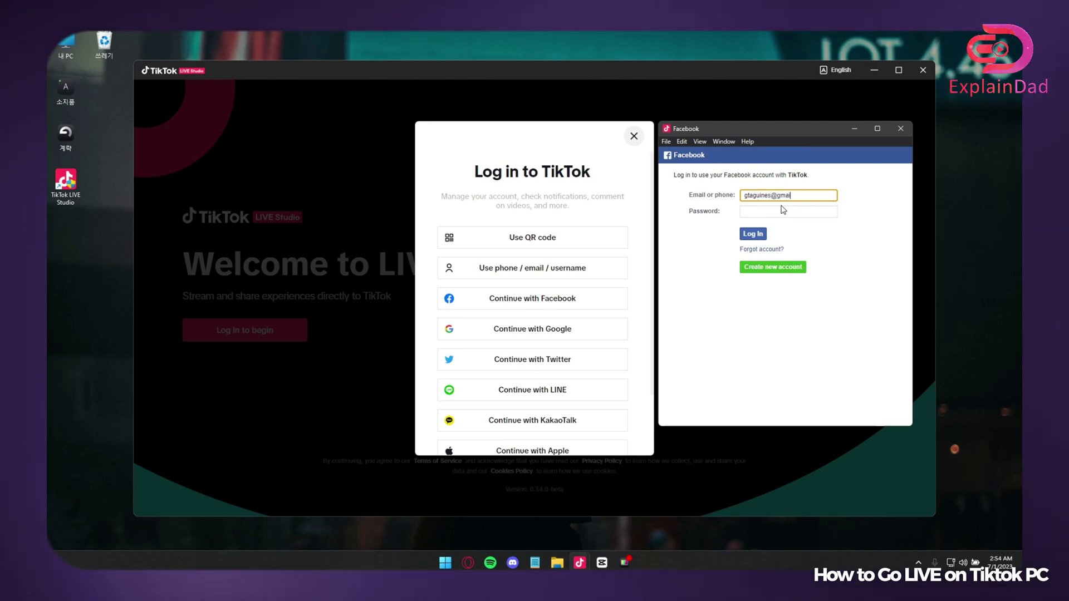
pyautogui.click(782, 210)
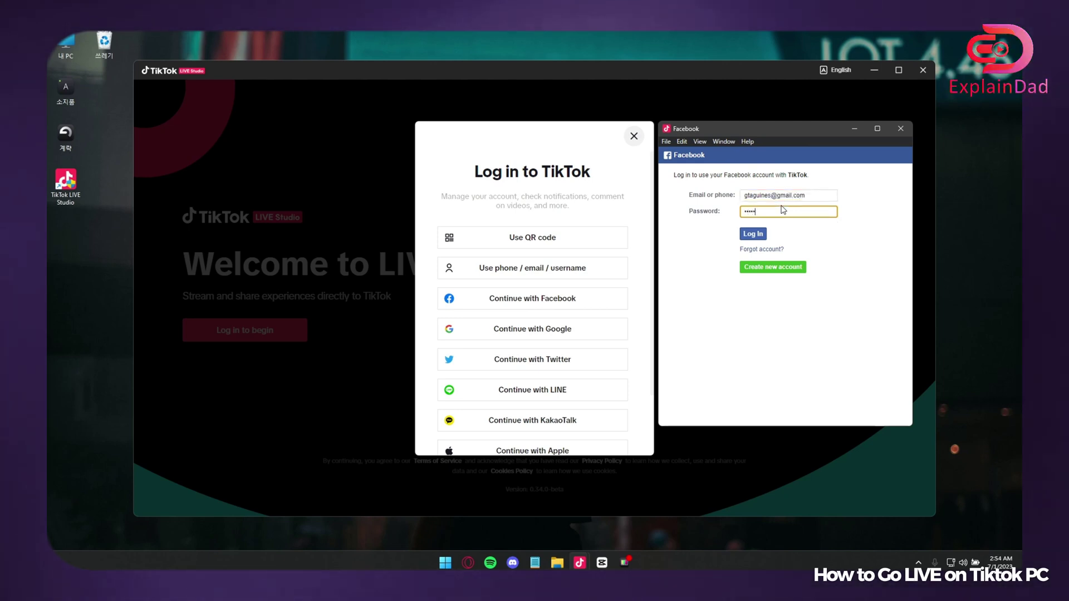
pyautogui.press('Return')
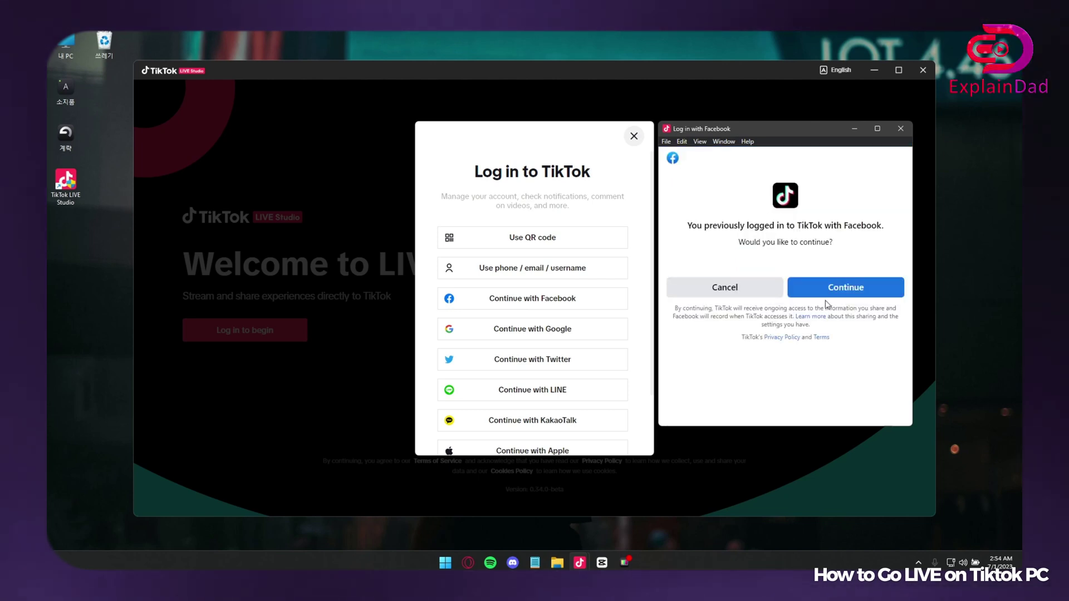
pyautogui.click(828, 290)
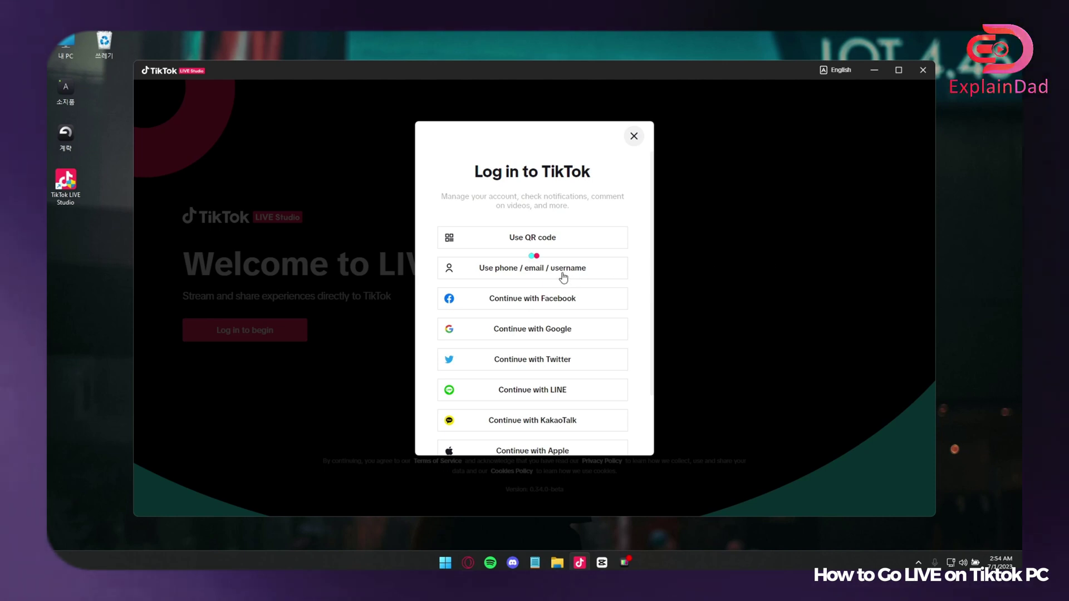
pyautogui.rightClick(472, 32)
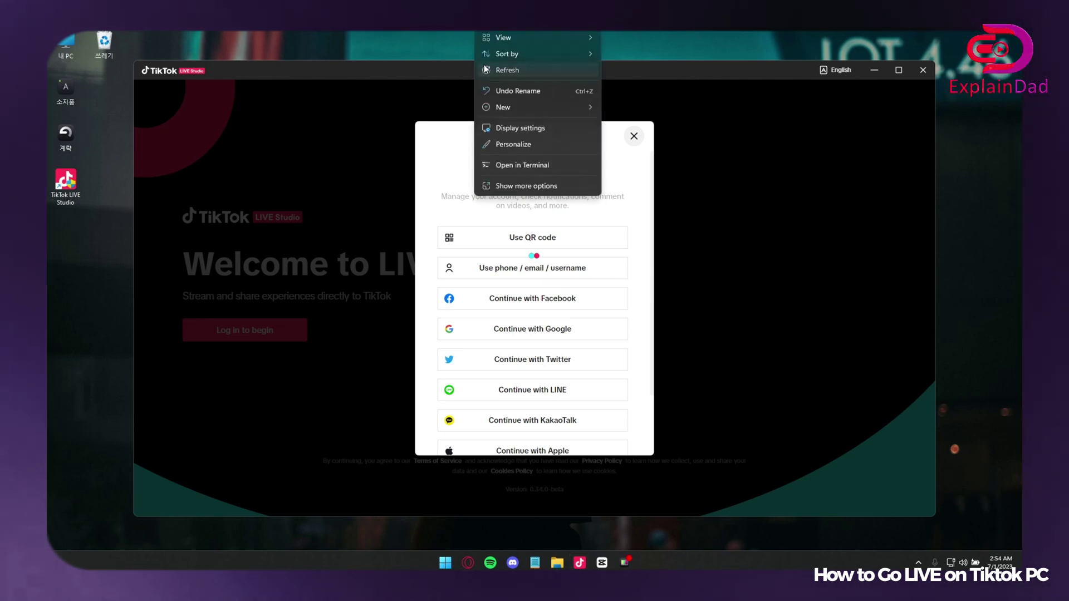
# Dismiss the desktop context menu and let login finish to the start screen.
pyautogui.click(506, 73)
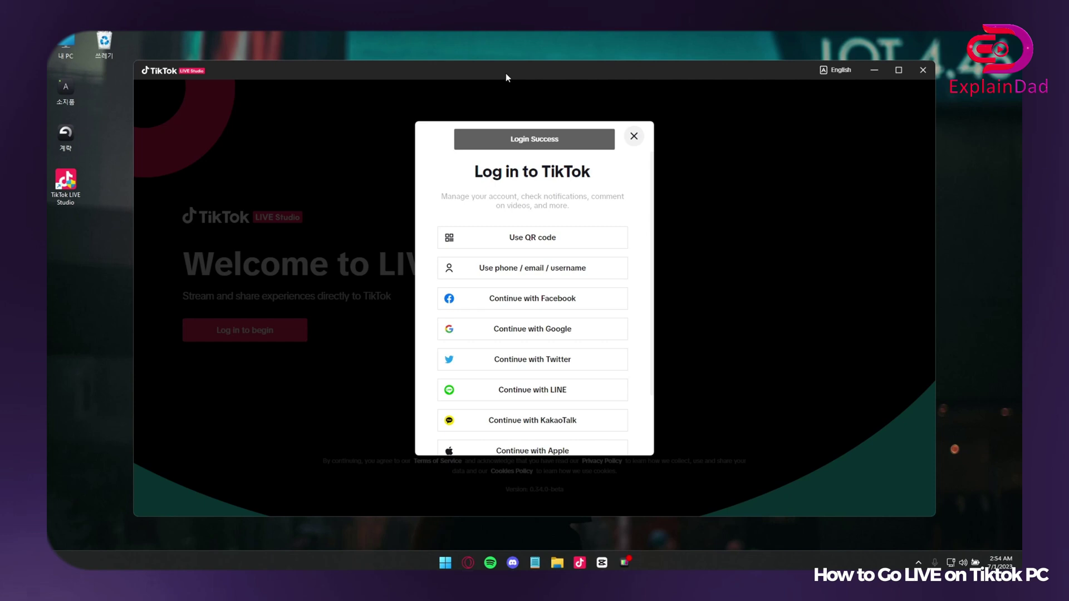
pyautogui.scroll(-2, 554, 330)
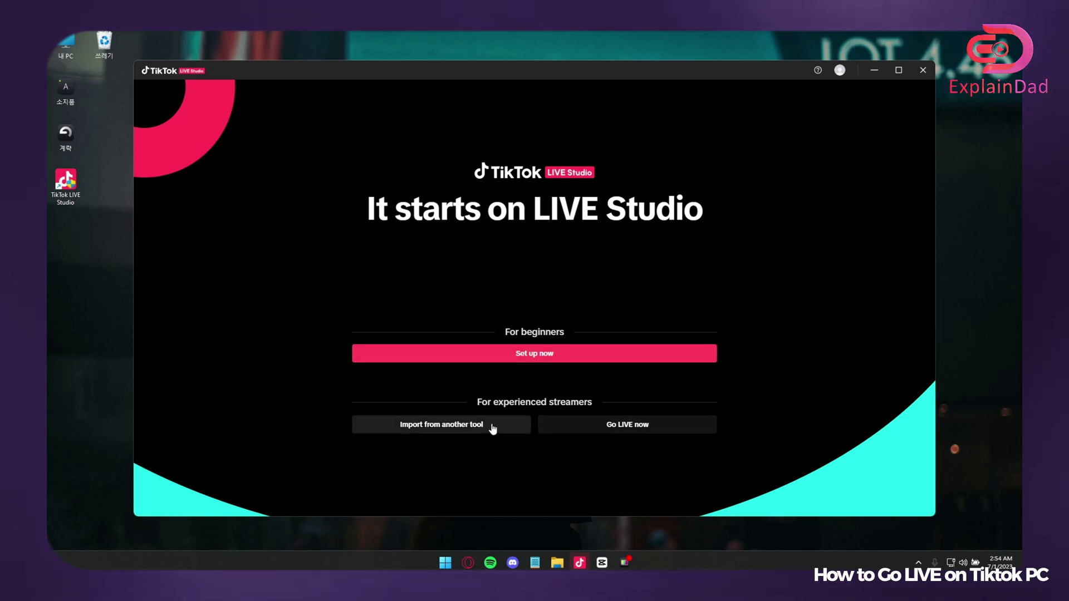
# Start guided setup and select ONAIR MIC (USB AUDIO) as the microphone.
pyautogui.click(535, 356)
pyautogui.click(522, 189)
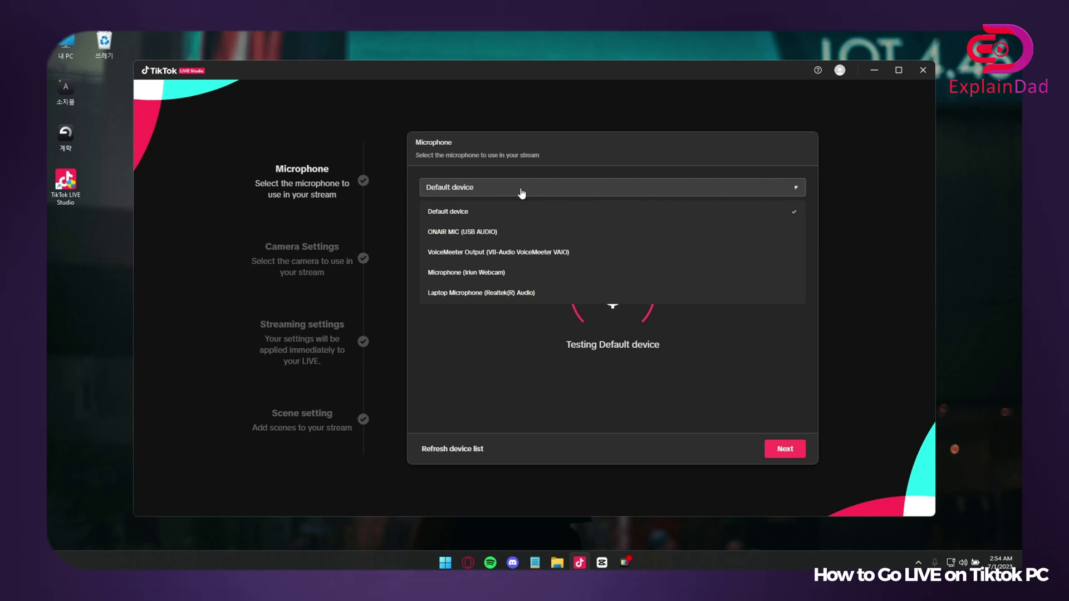
pyautogui.click(512, 236)
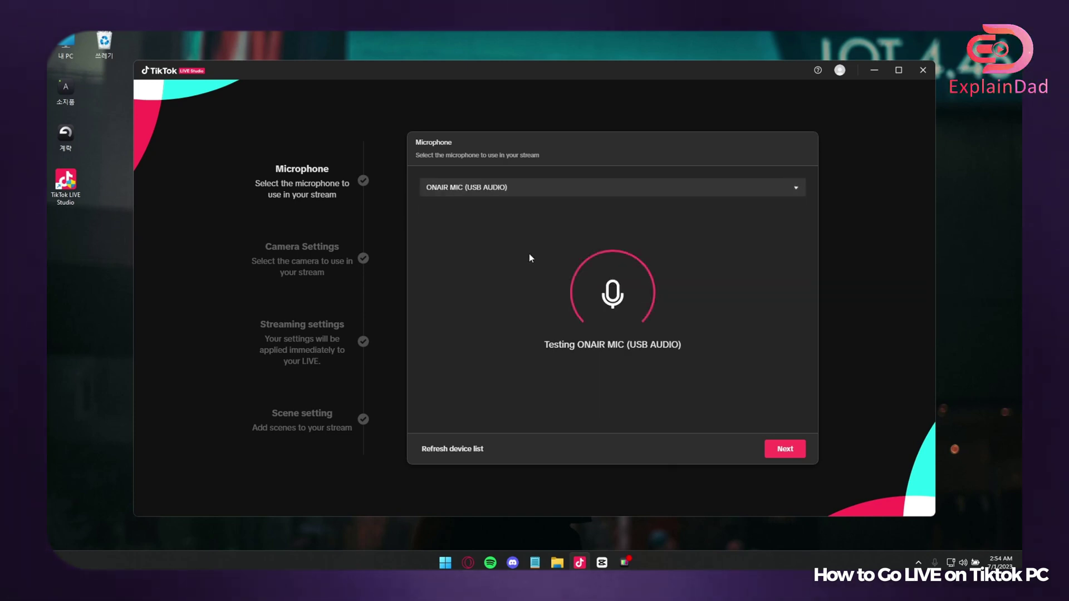
# On the camera step, select HD User Facing as the camera.
pyautogui.click(783, 449)
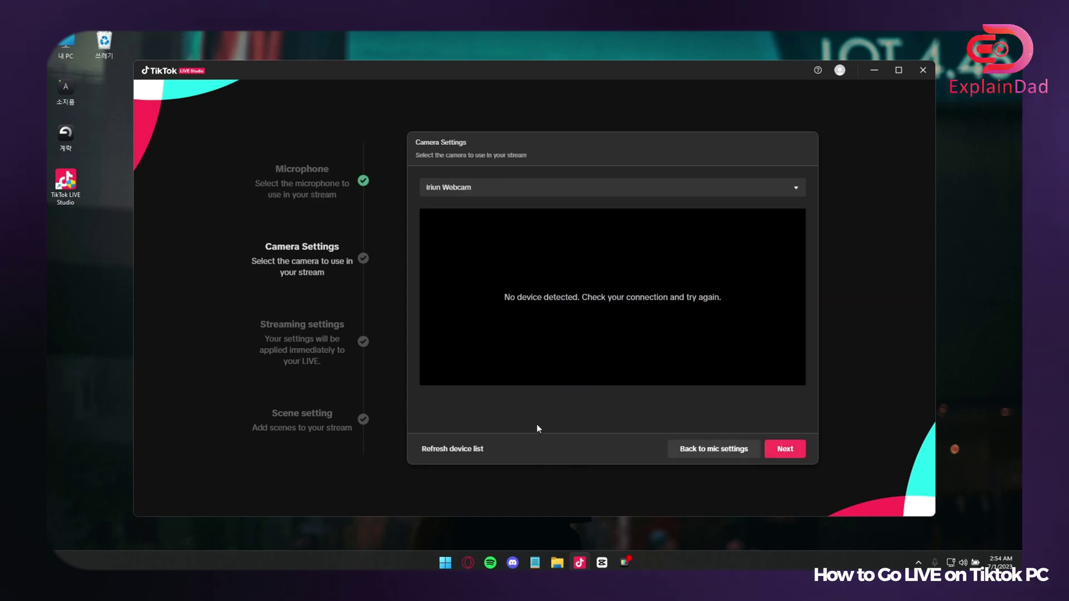
pyautogui.click(536, 191)
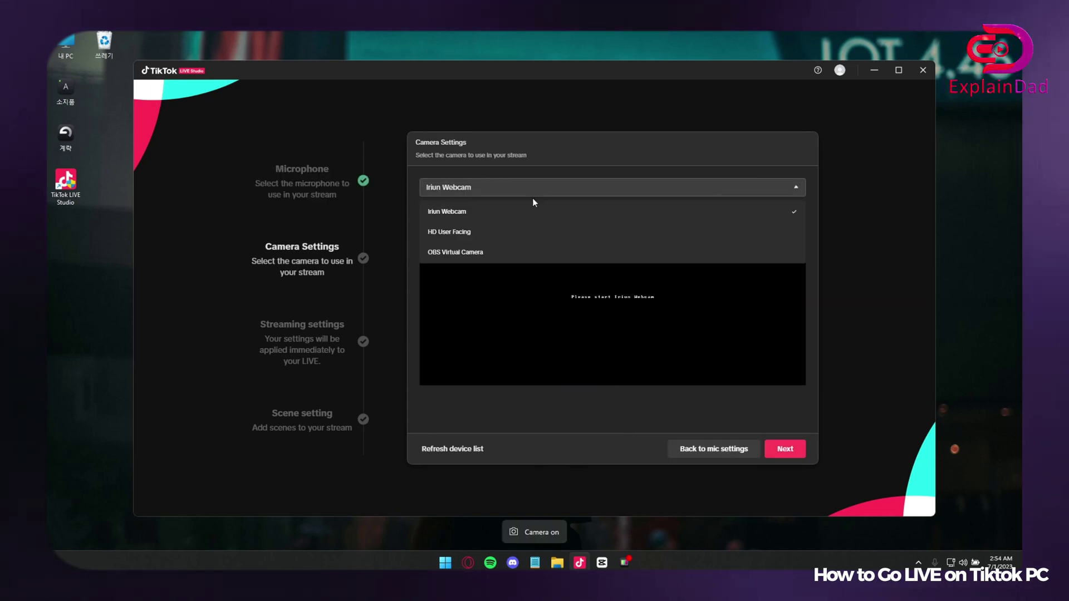
pyautogui.click(524, 233)
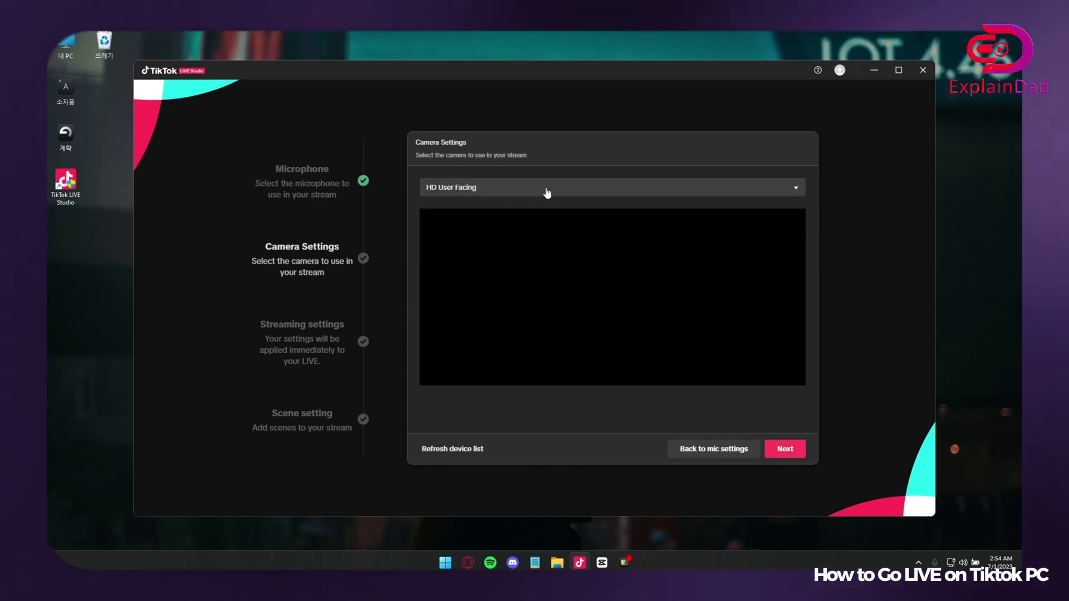
# Continue to streaming settings and let the speed test run until it fails.
pyautogui.click(785, 450)
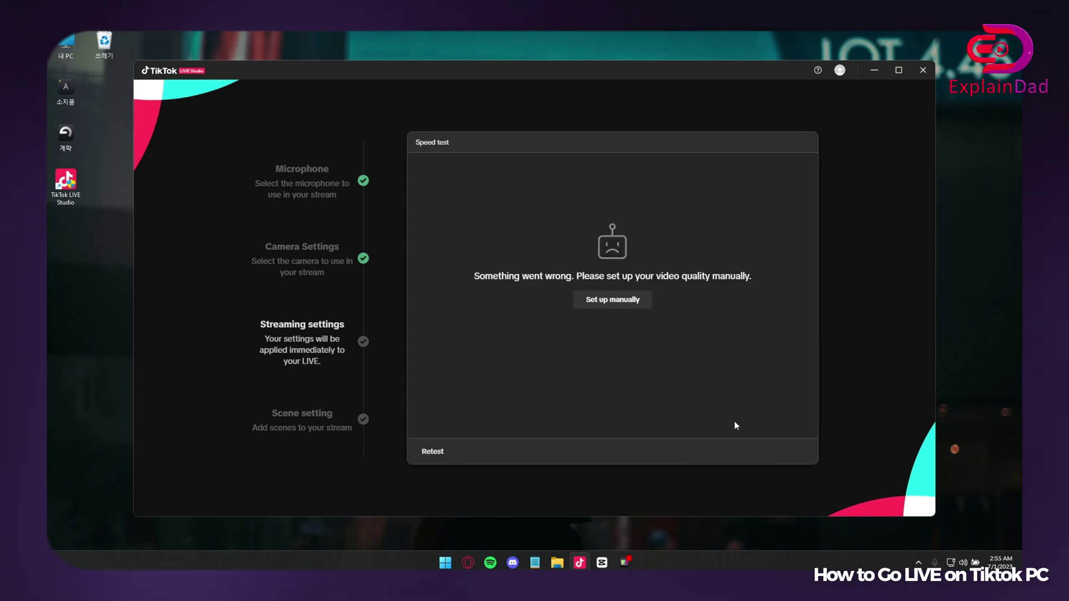
# Set video quality manually to 720P+ with 1920*1080 resolution.
pyautogui.click(627, 301)
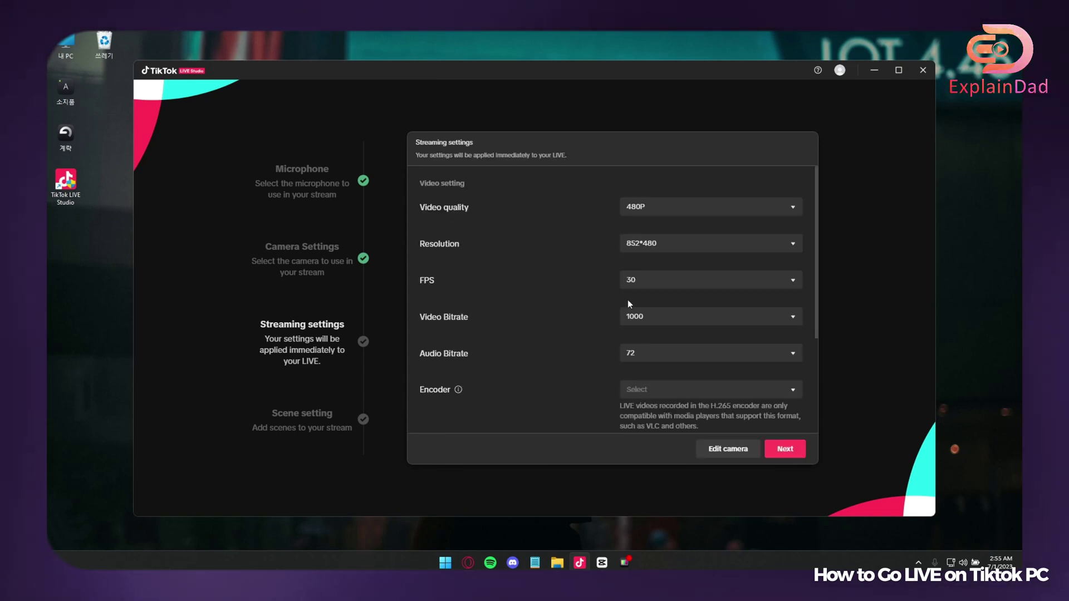
pyautogui.click(675, 210)
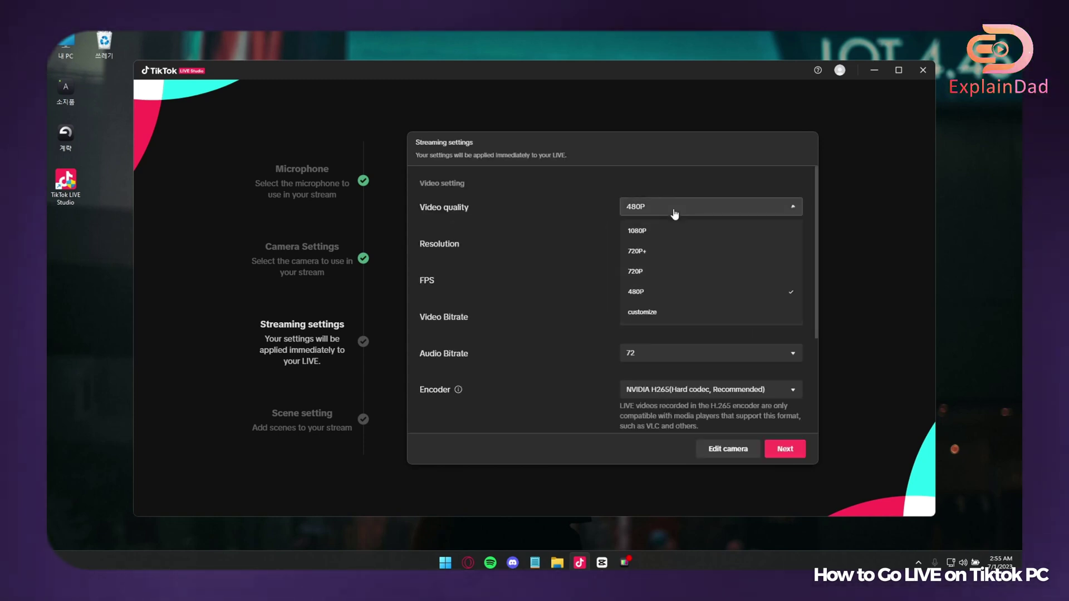
pyautogui.click(658, 254)
pyautogui.click(658, 247)
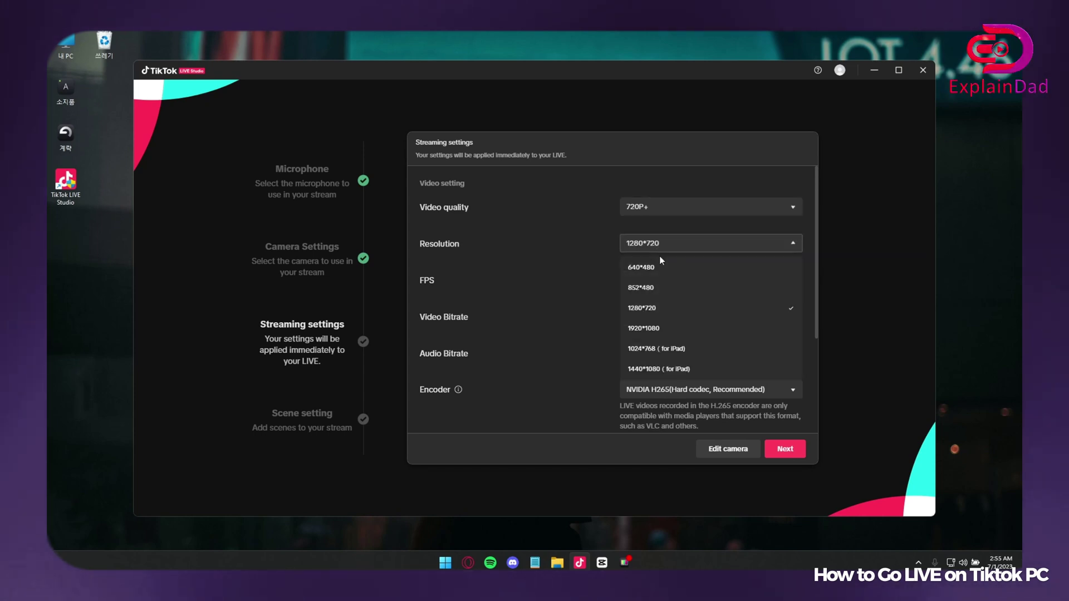
pyautogui.scroll(-1, 684, 370)
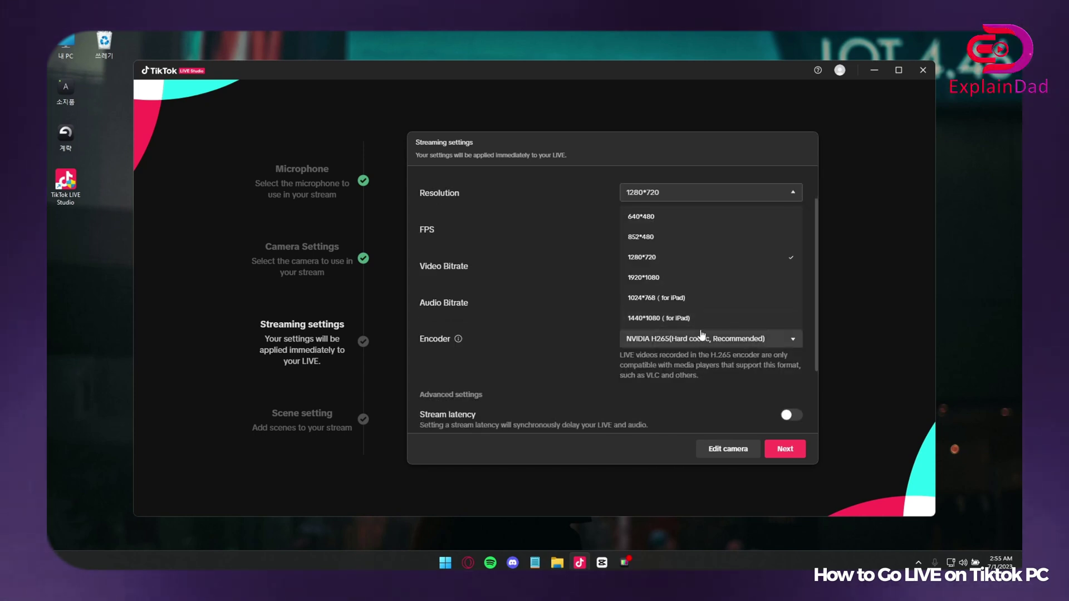
pyautogui.click(681, 278)
pyautogui.scroll(1, 680, 278)
# Set the frame rate to 45 FPS, keep video bitrate at 3400, and review Advanced settings.
pyautogui.click(663, 283)
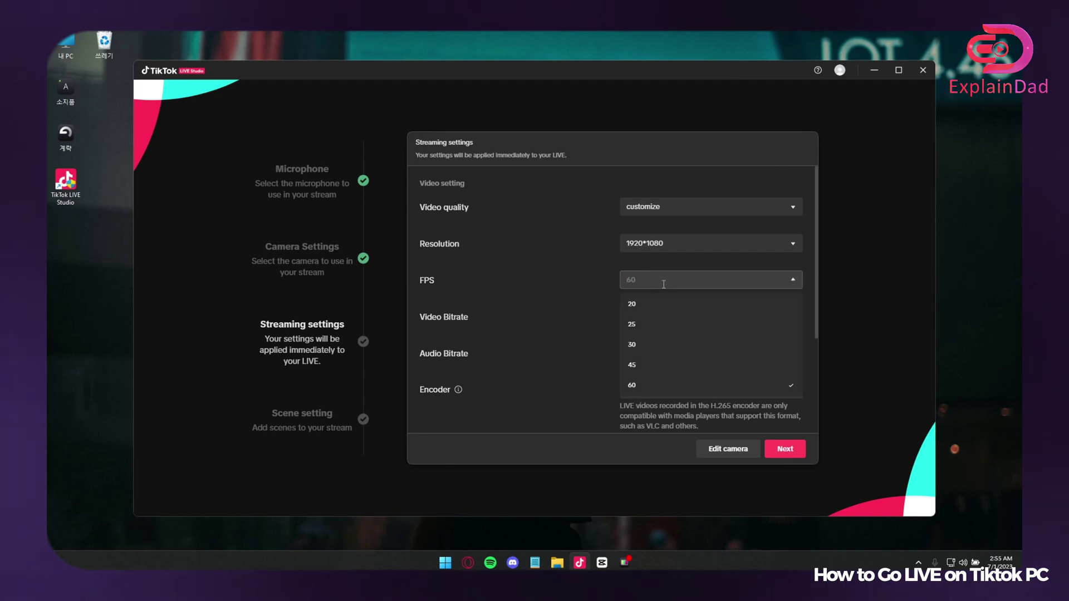
pyautogui.click(663, 284)
pyautogui.click(654, 283)
pyautogui.click(651, 365)
pyautogui.click(656, 315)
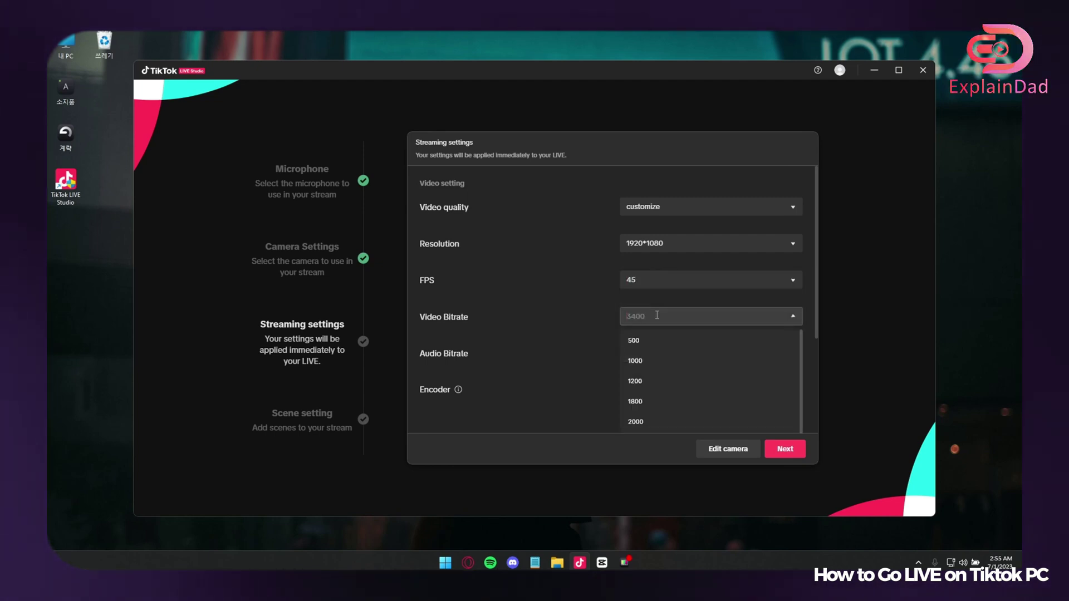
pyautogui.click(656, 315)
pyautogui.scroll(-2, 658, 322)
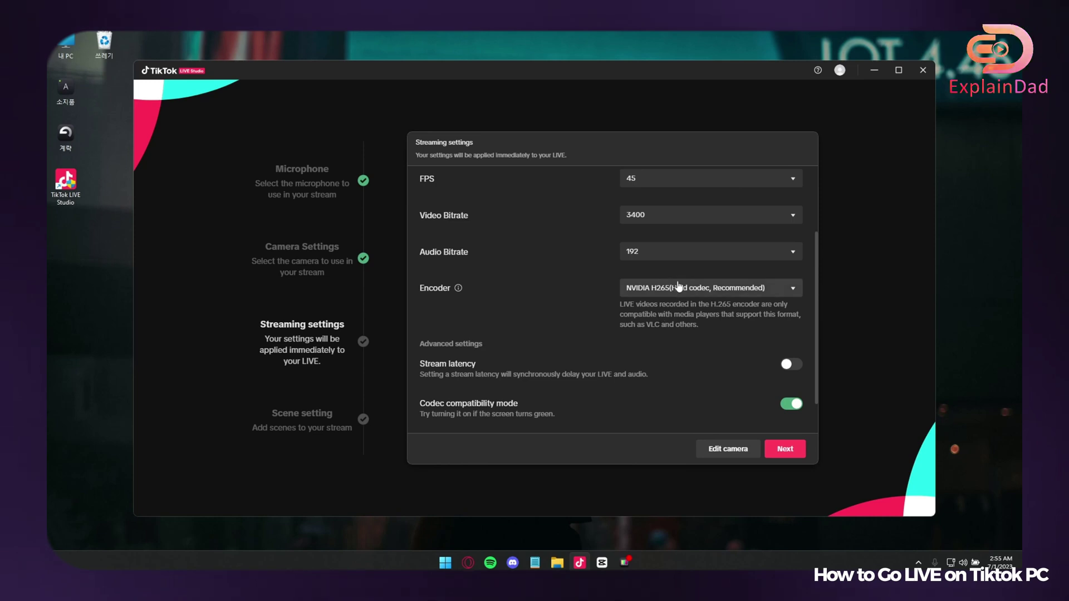
pyautogui.scroll(-1, 687, 303)
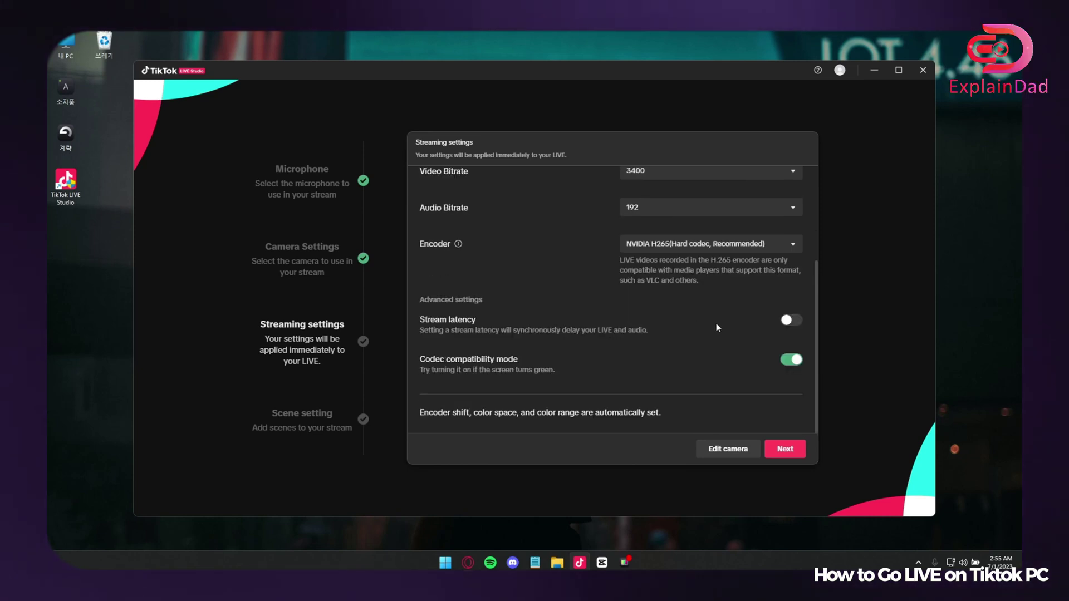
# On Scene setting, choose Portrait scenes and finish the setup wizard.
pyautogui.click(775, 449)
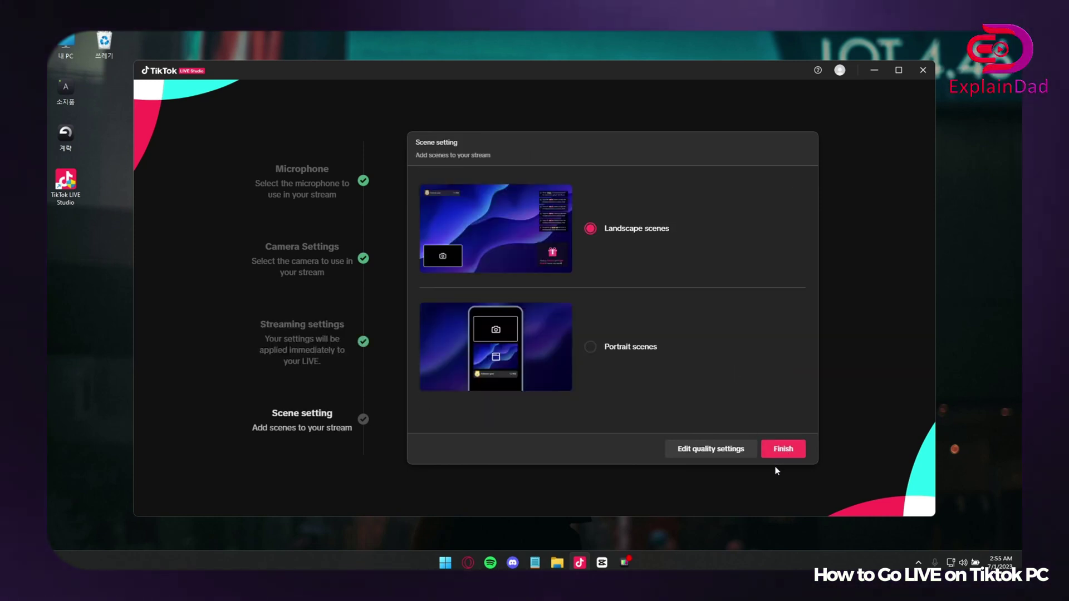
pyautogui.click(627, 348)
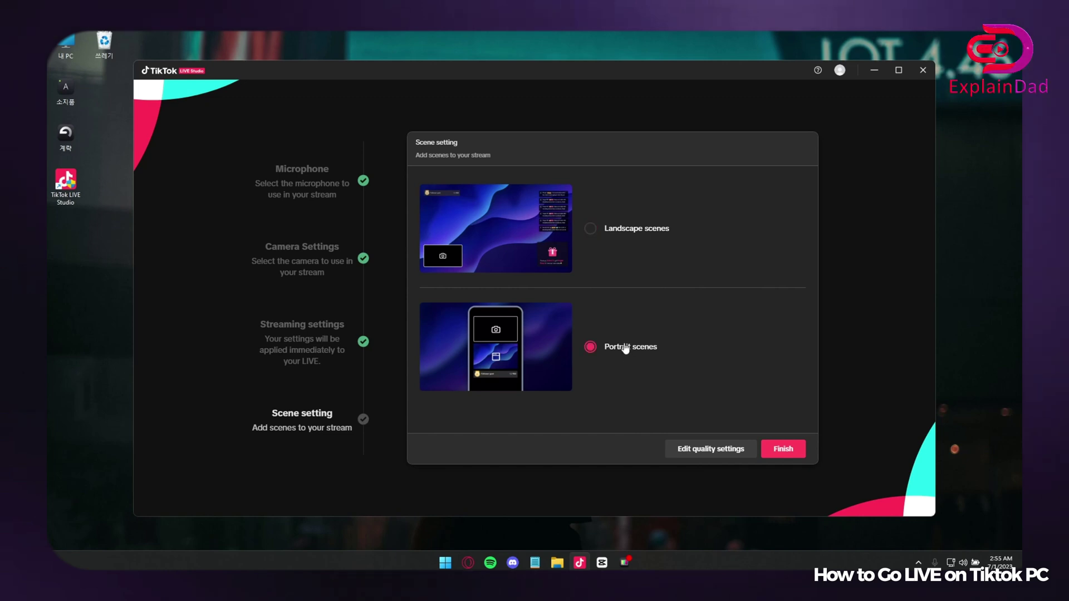
pyautogui.click(632, 232)
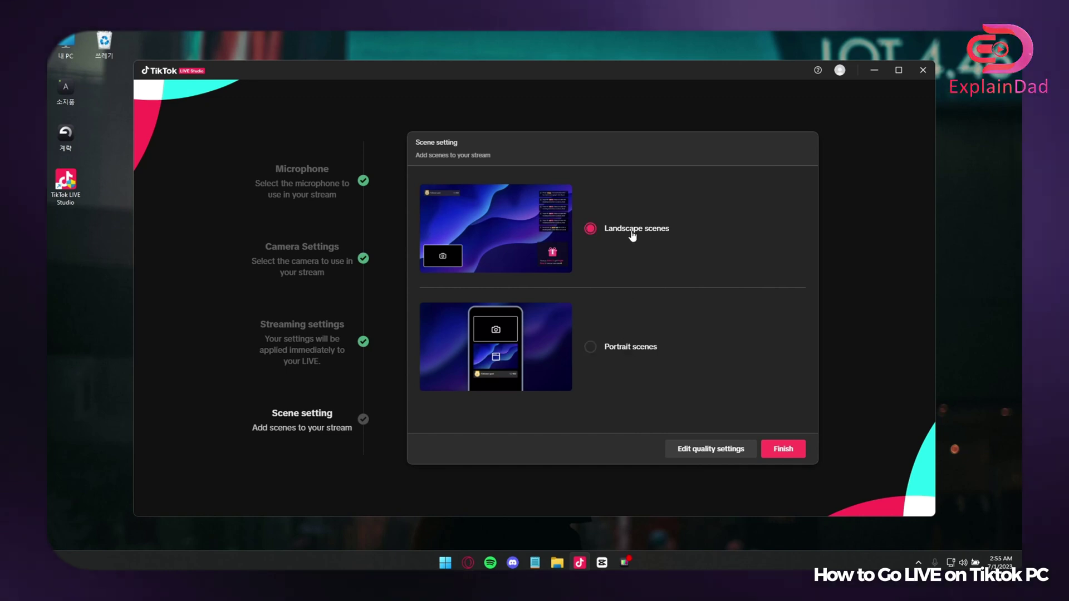
pyautogui.click(646, 349)
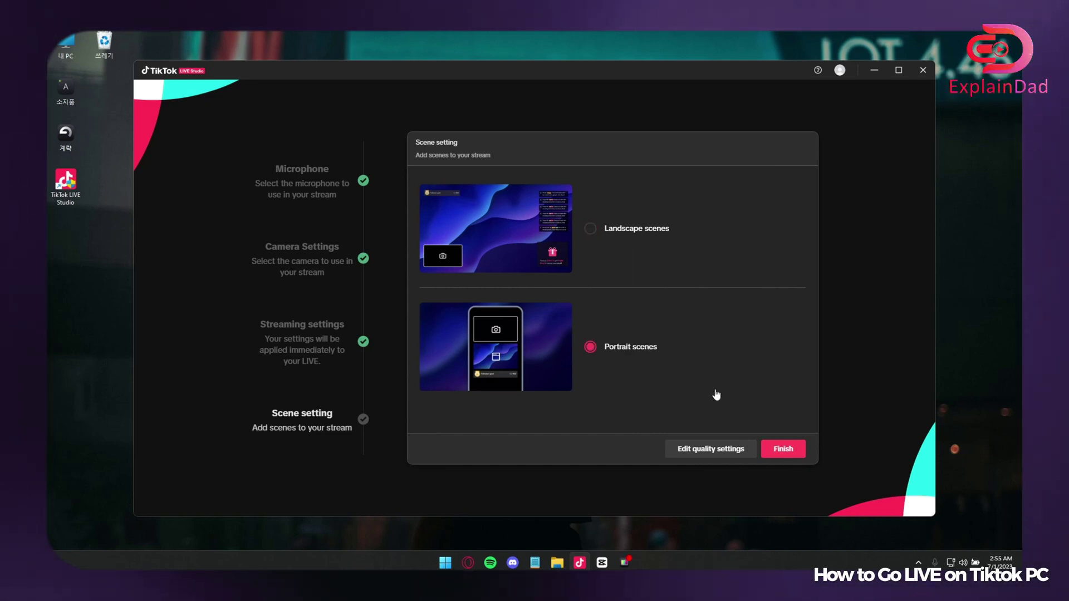
pyautogui.click(797, 454)
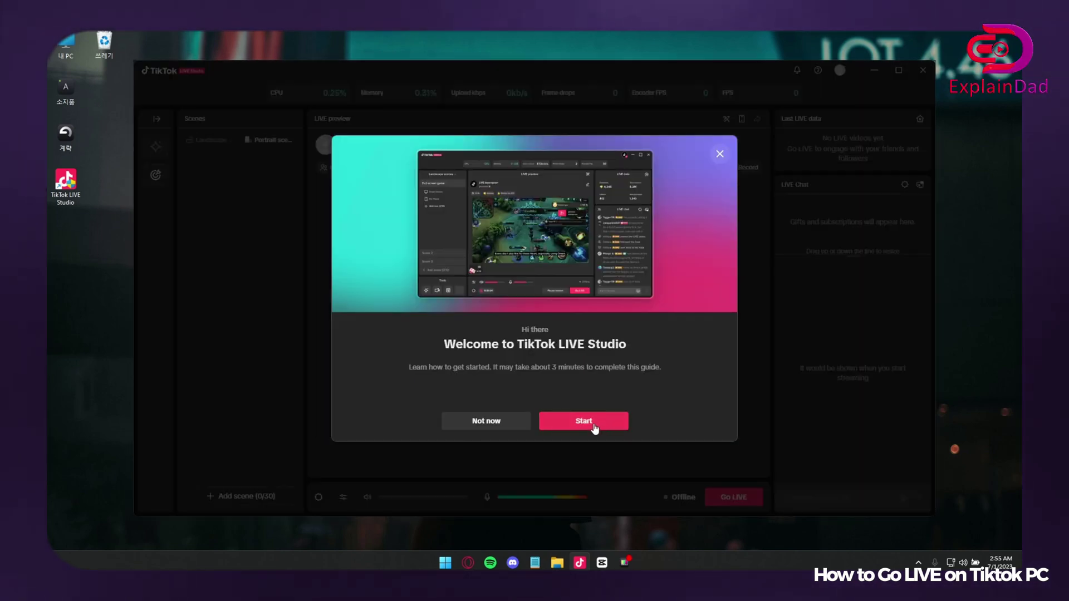
# Start the welcome guide, acknowledge the age notice, then close and quit the tutorial.
pyautogui.click(594, 426)
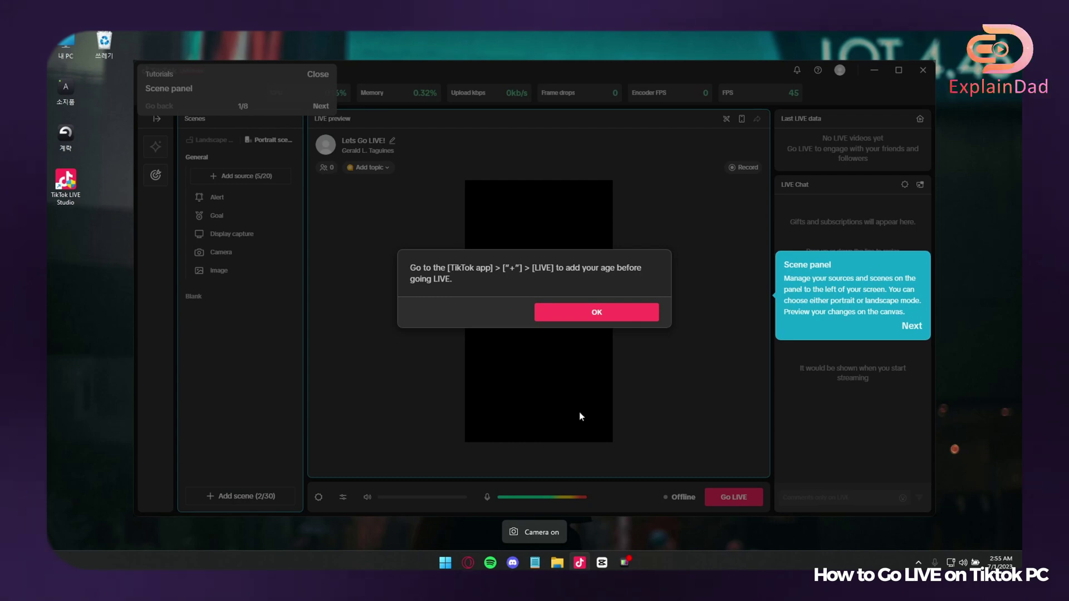
pyautogui.click(607, 314)
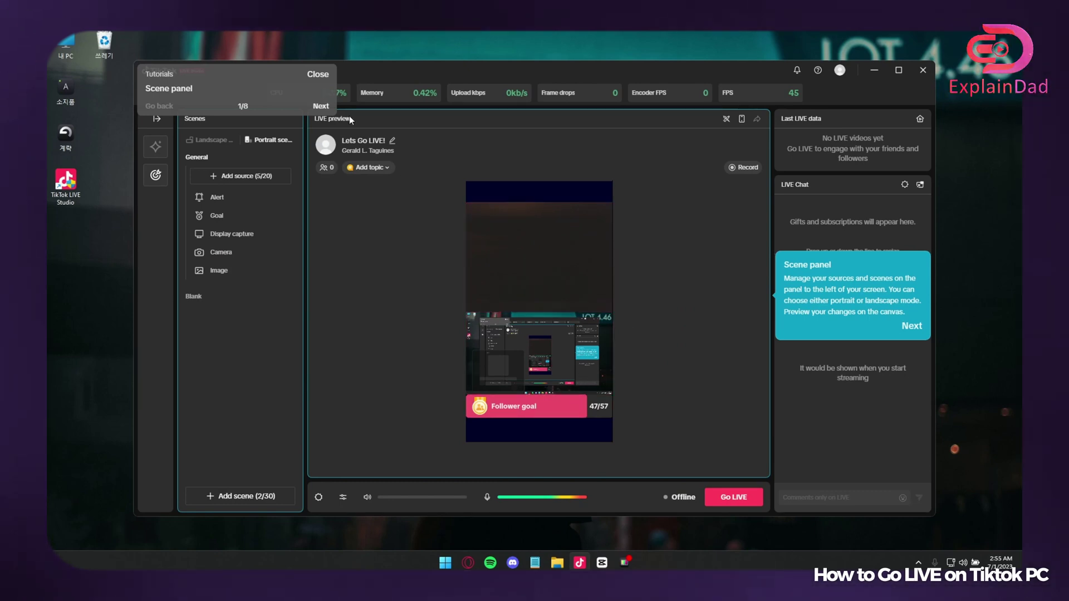
pyautogui.click(312, 75)
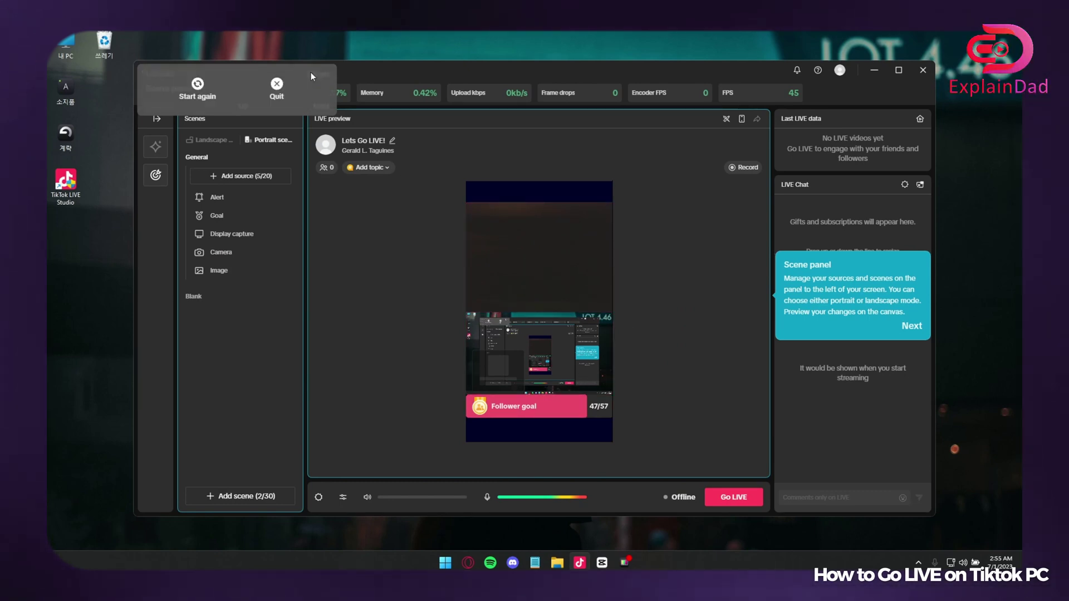
pyautogui.click(276, 89)
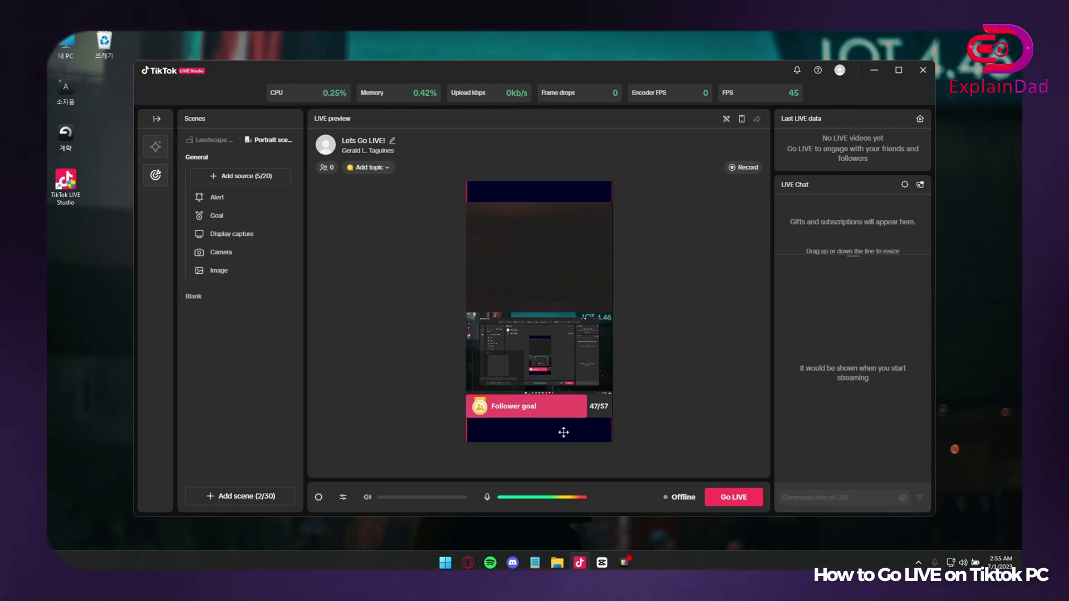
# Nudge the camera region up slightly and move the Follower goal widget lower.
pyautogui.click(544, 327)
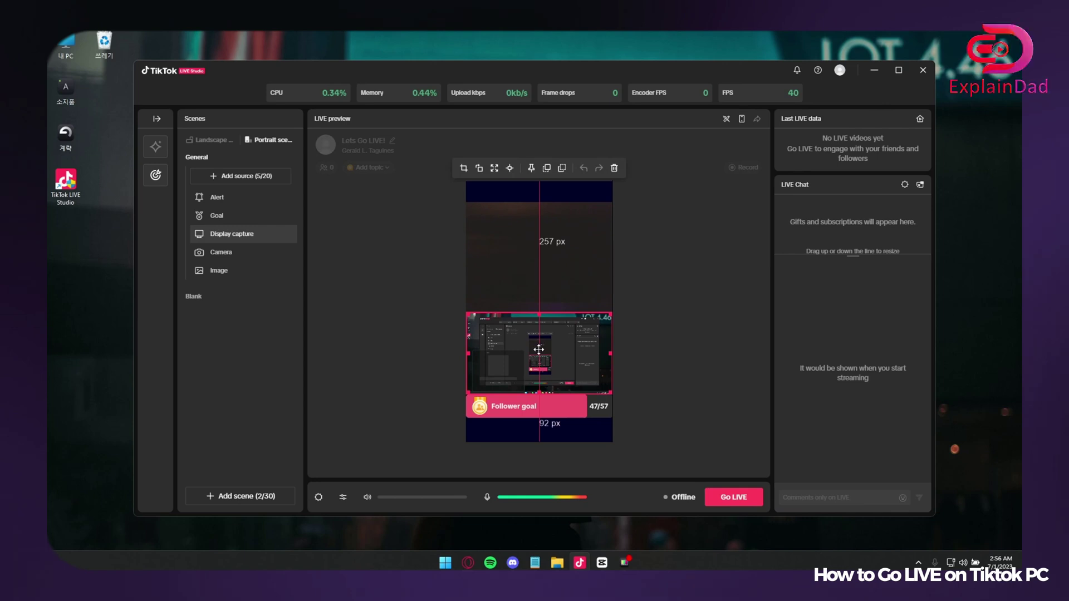
pyautogui.click(581, 273)
pyautogui.moveTo(582, 273); pyautogui.dragTo(580, 260)
pyautogui.moveTo(582, 409); pyautogui.dragTo(581, 434)
# Raise the display capture about 37 px and move the alert above it.
pyautogui.click(635, 405)
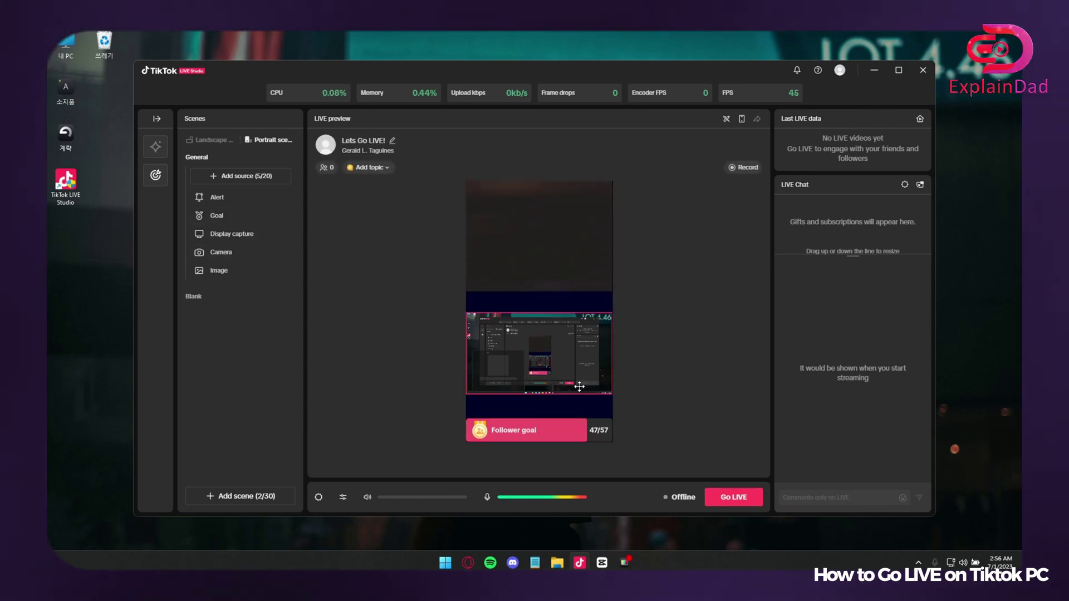
pyautogui.moveTo(575, 382)
pyautogui.mouseDown()
pyautogui.moveTo(575, 363)
pyautogui.moveTo(577, 391)
pyautogui.mouseUp()
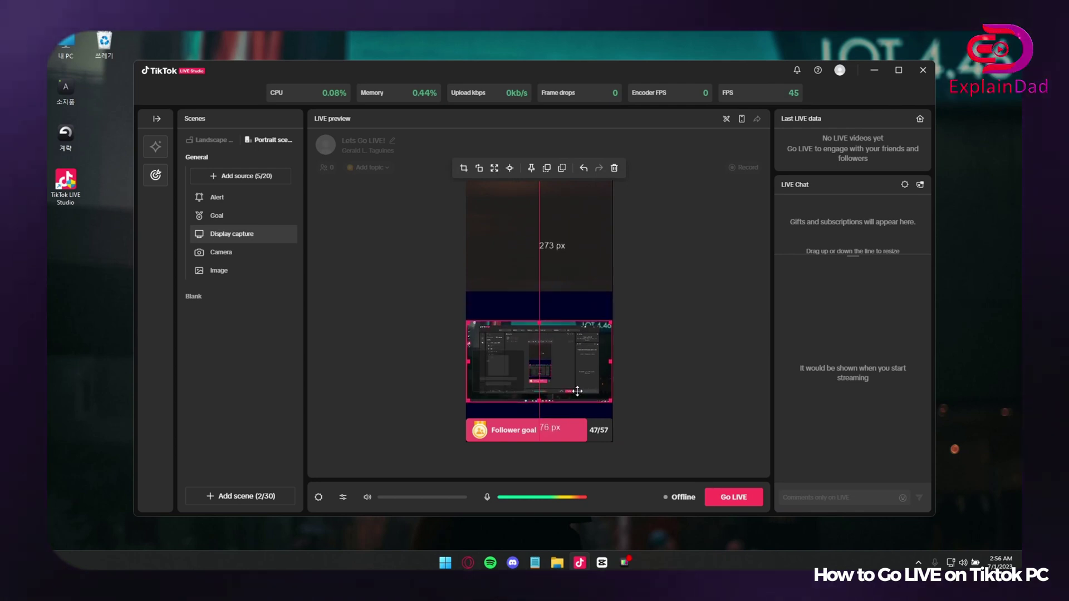
pyautogui.click(650, 419)
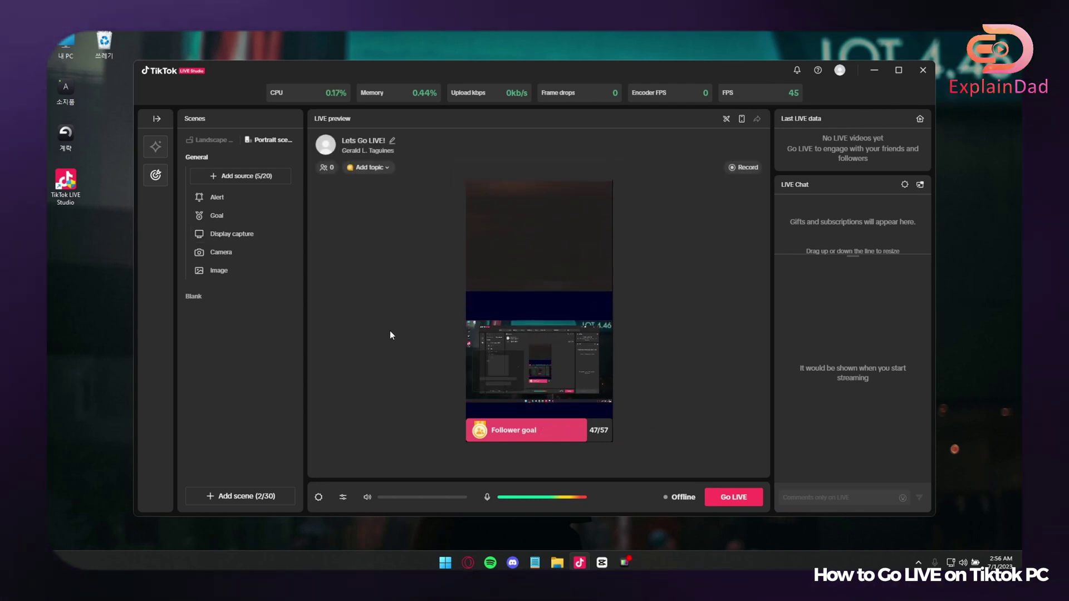
pyautogui.moveTo(501, 376); pyautogui.dragTo(496, 303)
pyautogui.click(623, 314)
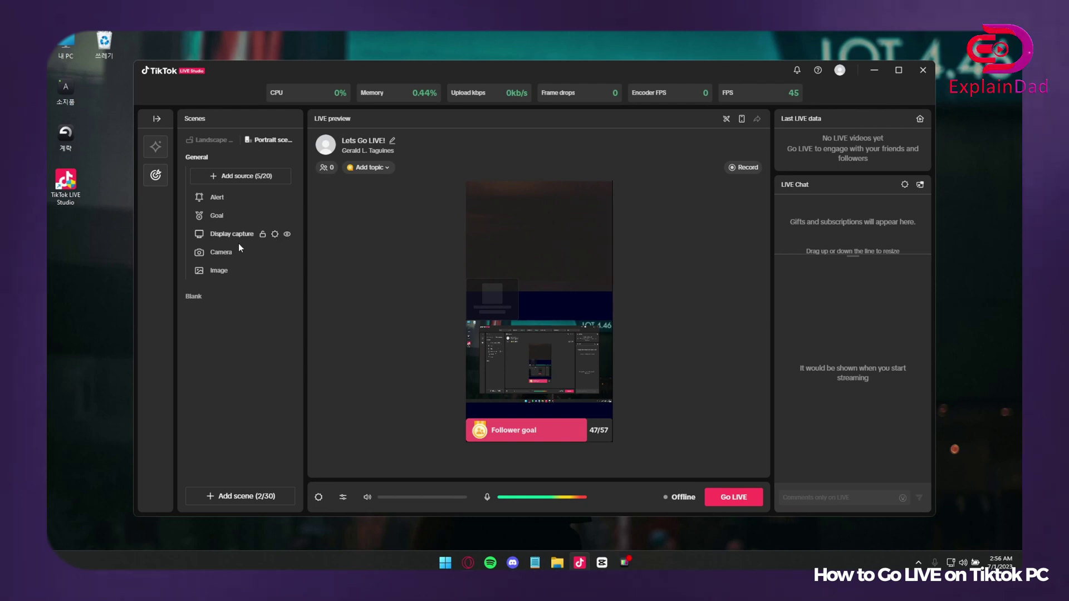
pyautogui.click(209, 196)
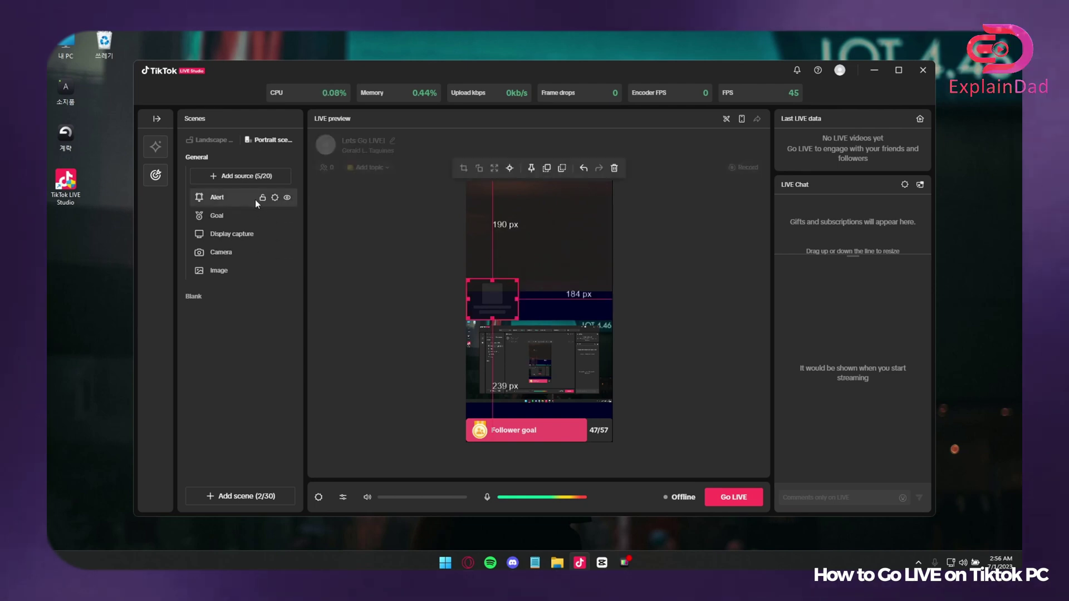
pyautogui.click(222, 214)
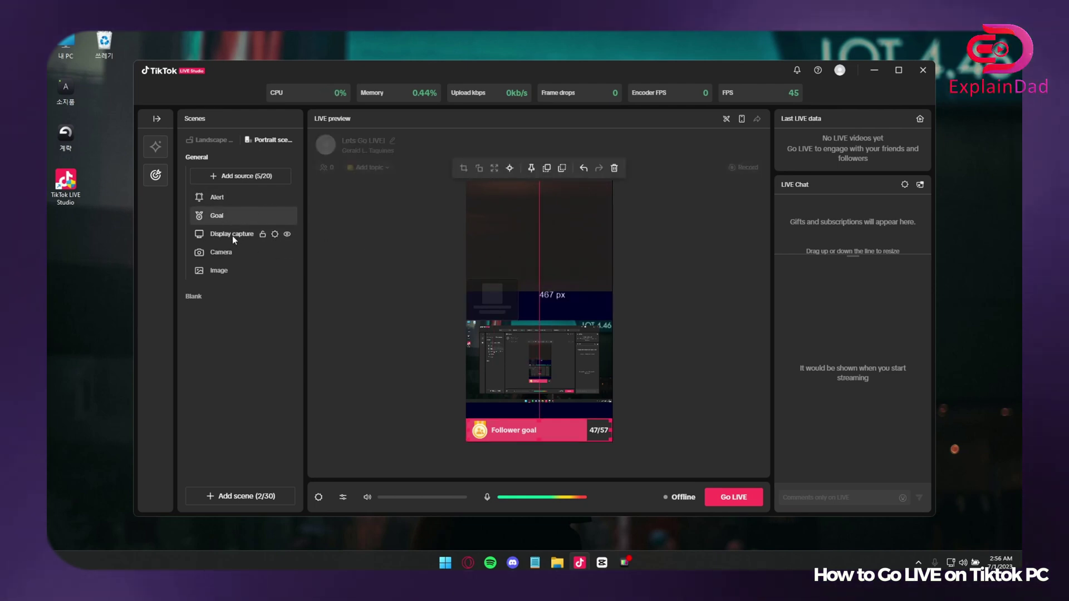
pyautogui.click(240, 176)
pyautogui.click(467, 176)
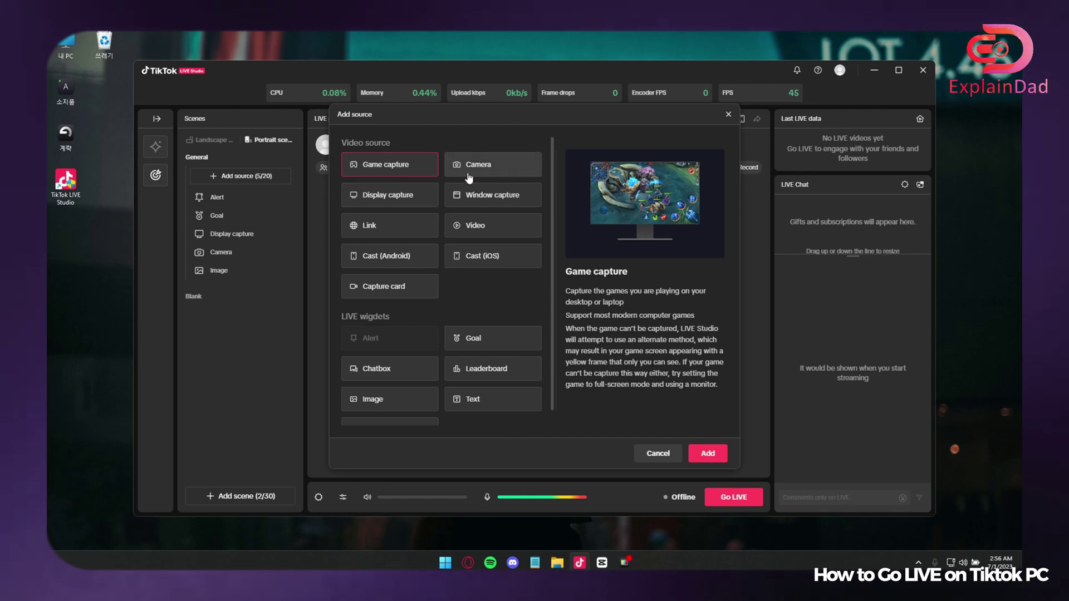
pyautogui.click(465, 198)
pyautogui.click(456, 228)
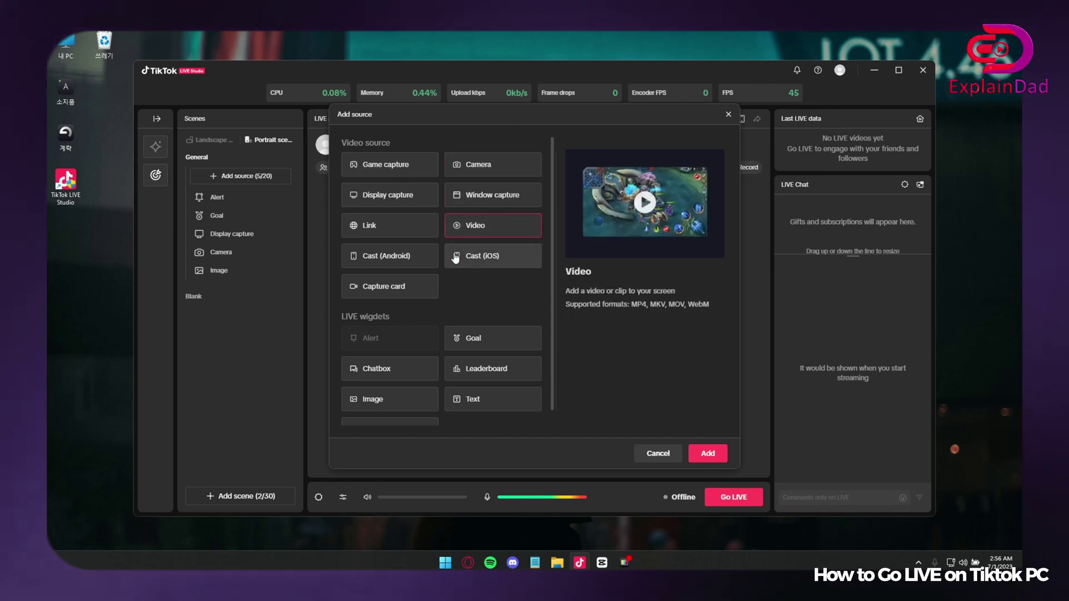
pyautogui.click(467, 257)
pyautogui.click(425, 284)
pyautogui.click(663, 454)
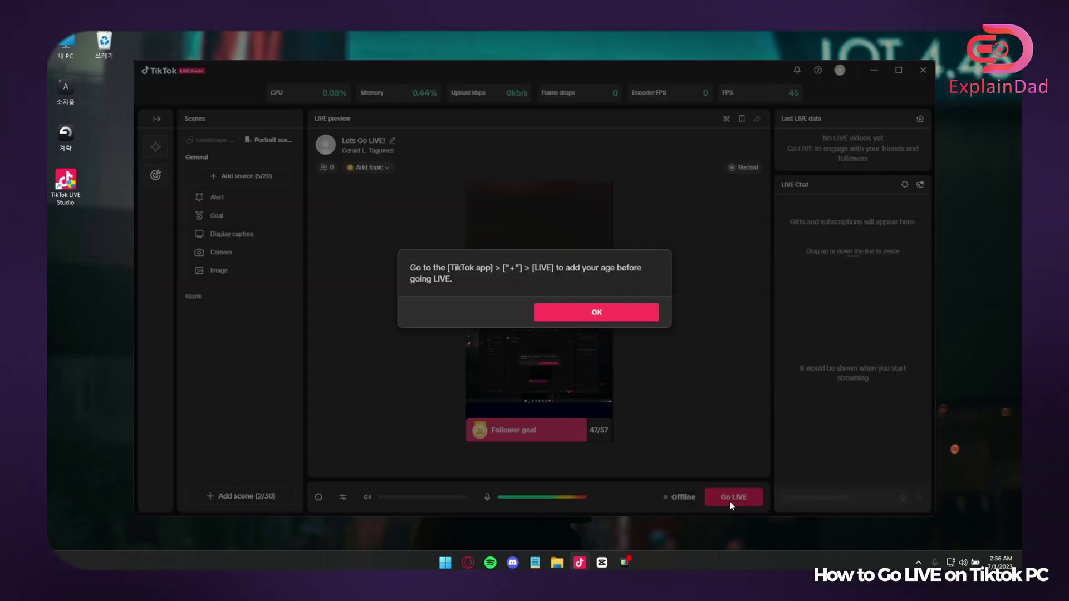
pyautogui.click(604, 313)
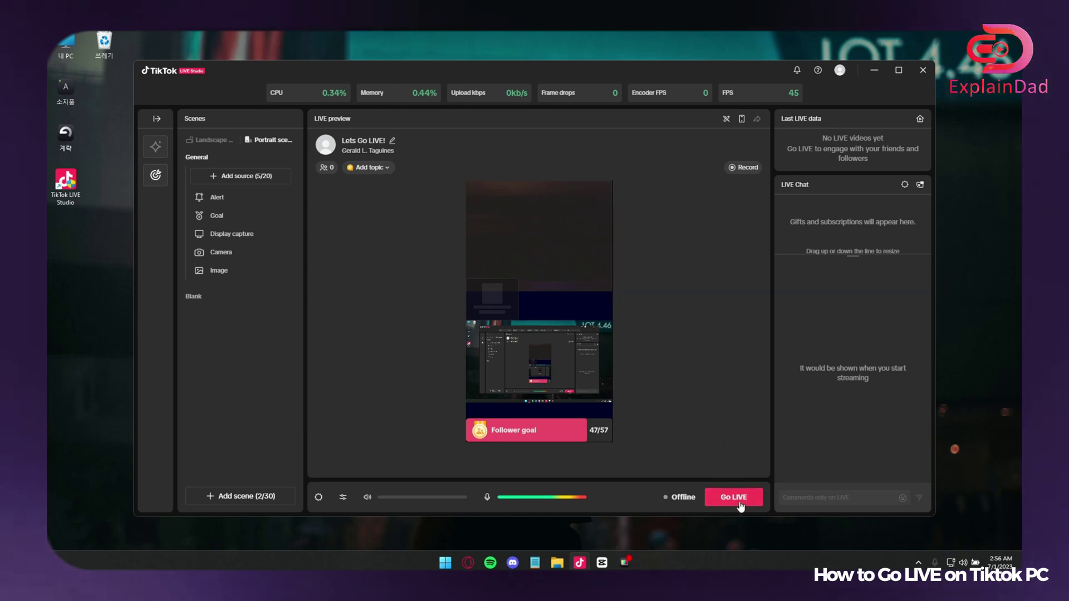
# Widen the upper LIVE Chat section via its divider, briefly checking chat settings and the account menu.
pyautogui.click(905, 184)
pyautogui.click(905, 185)
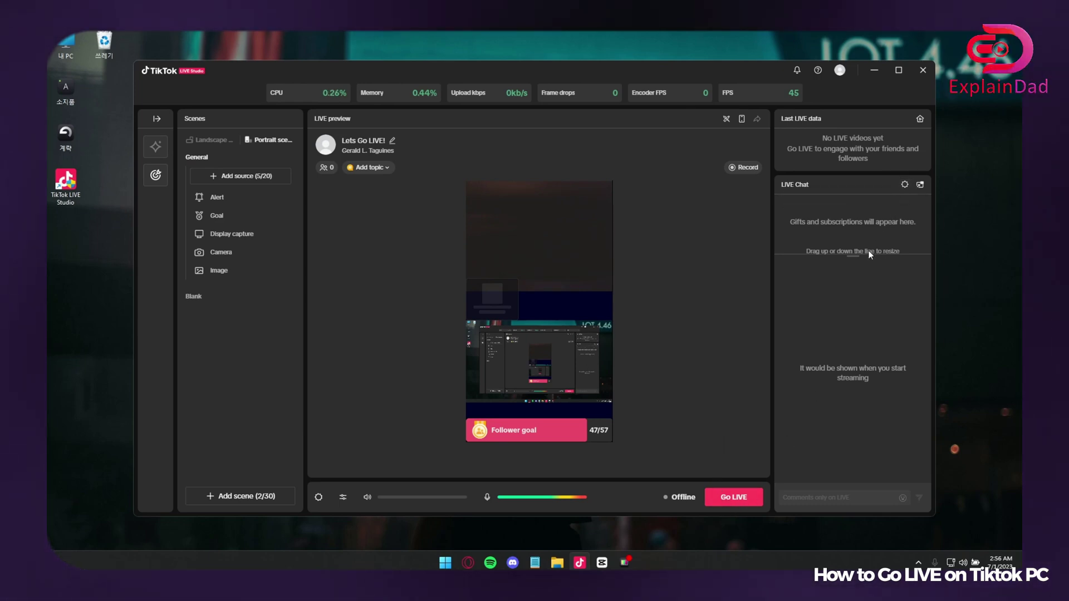
pyautogui.moveTo(870, 253)
pyautogui.mouseDown()
pyautogui.moveTo(860, 307)
pyautogui.moveTo(850, 253)
pyautogui.mouseUp()
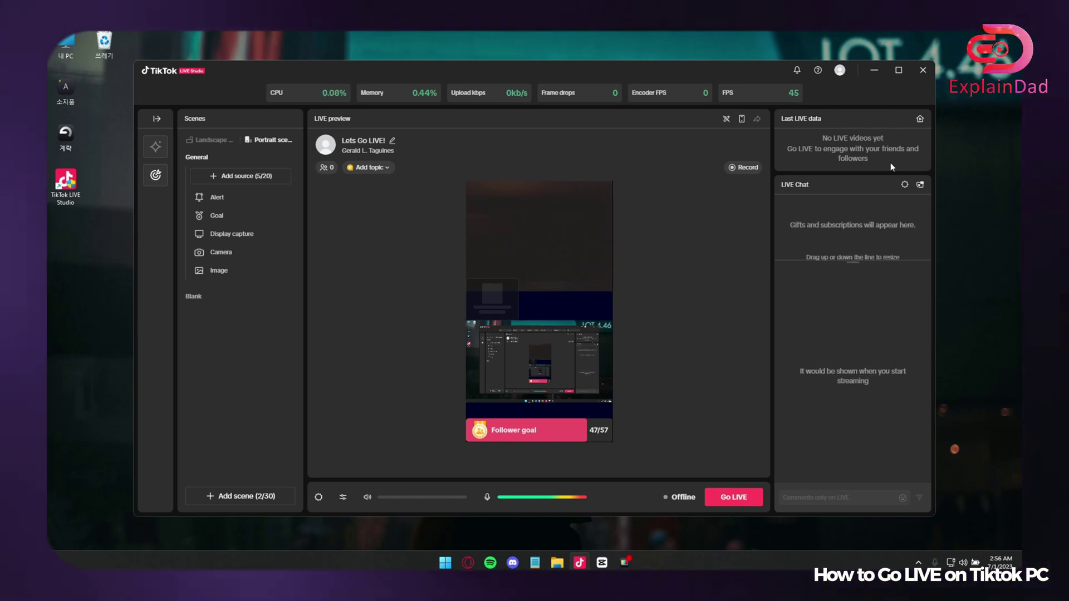
pyautogui.click(839, 71)
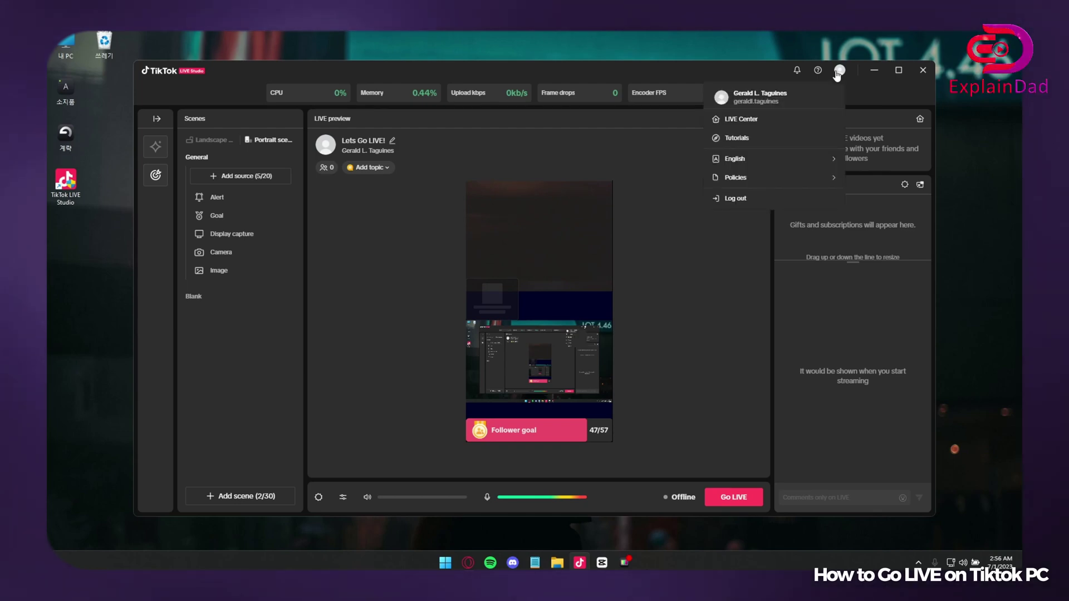
pyautogui.click(838, 72)
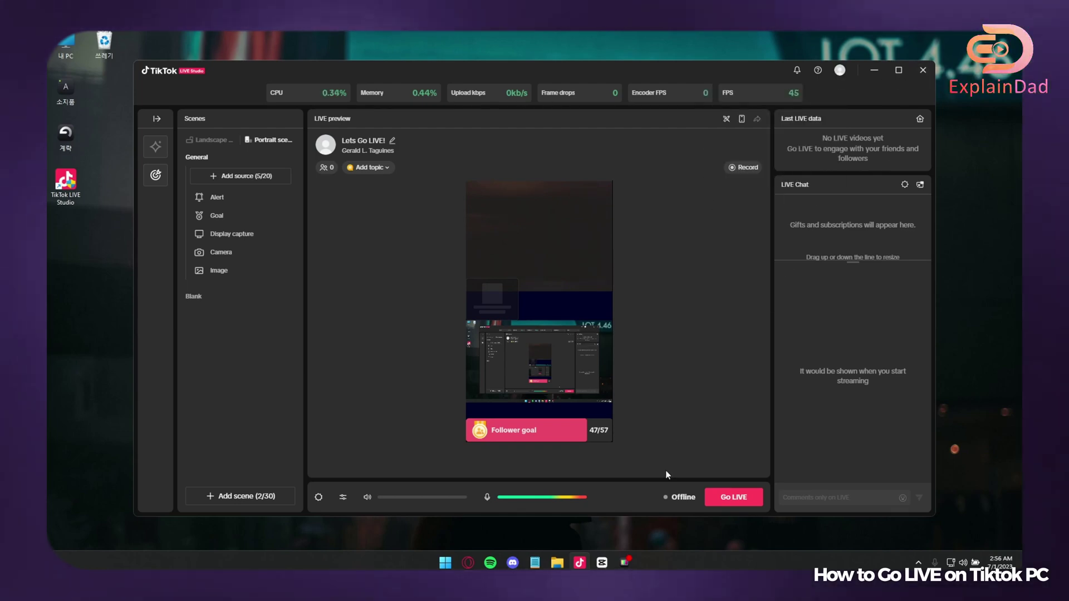